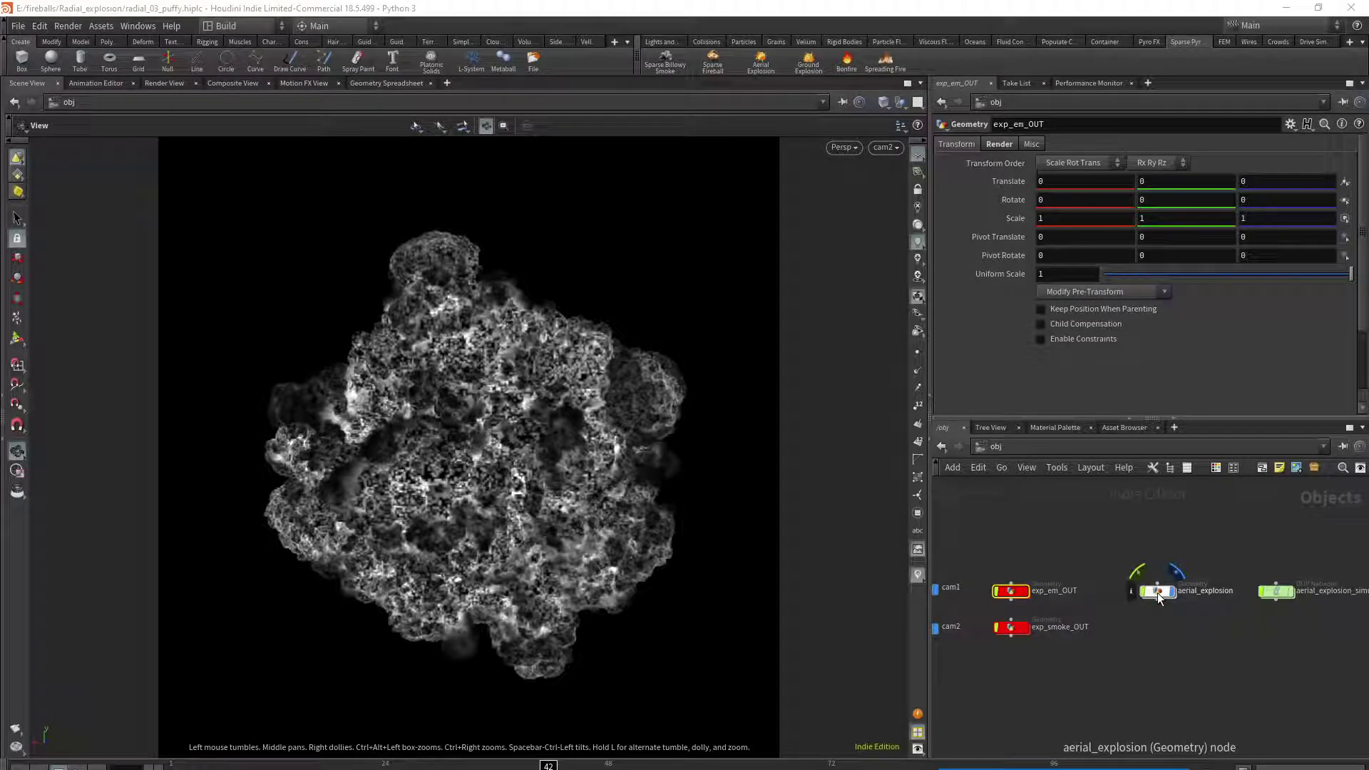
Step: Show the xform1 and xform2 explosion renders side by side in the Composite View
{"action": "left_click", "coordinate": [232, 82]}
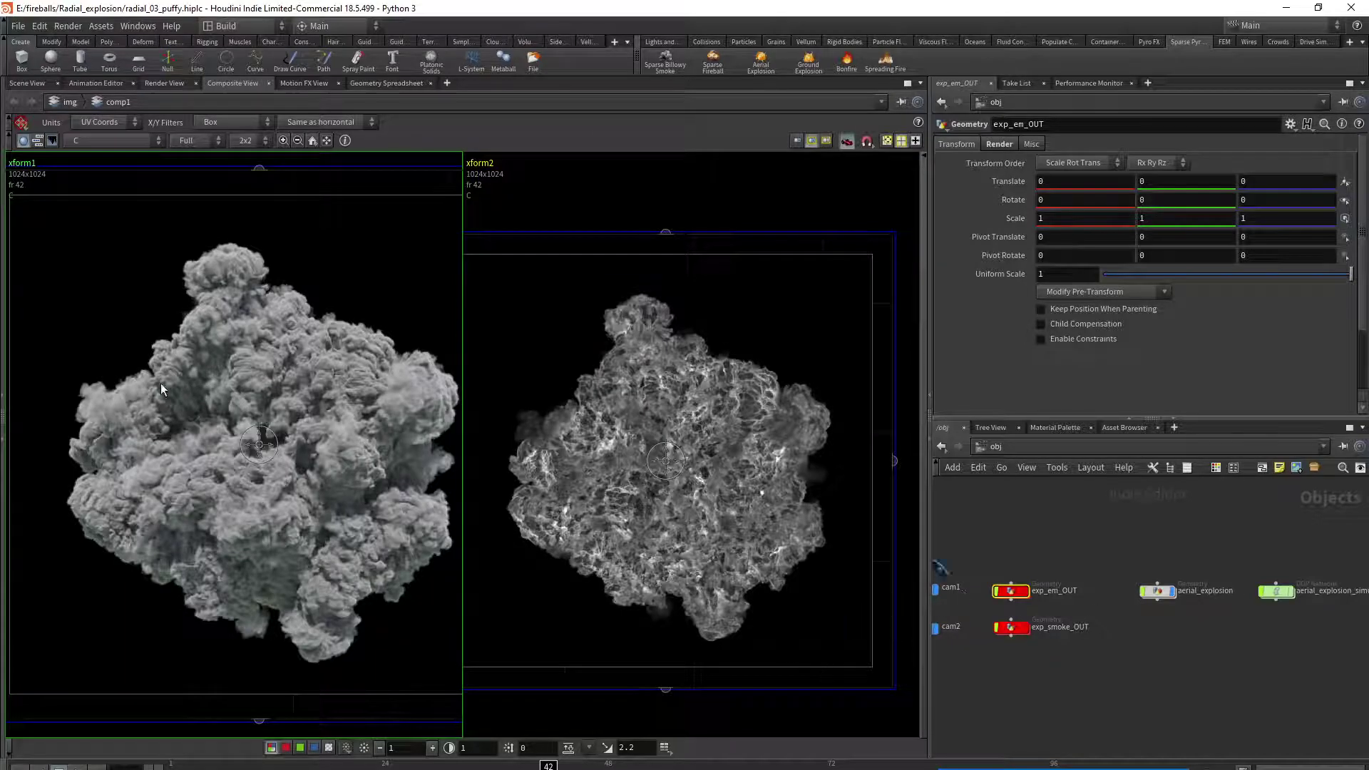
Step: Enter aerial_explosion, select pyrolook2 to see fire at scale 500, and return to Scene View
{"action": "double_click", "coordinate": [1157, 592]}
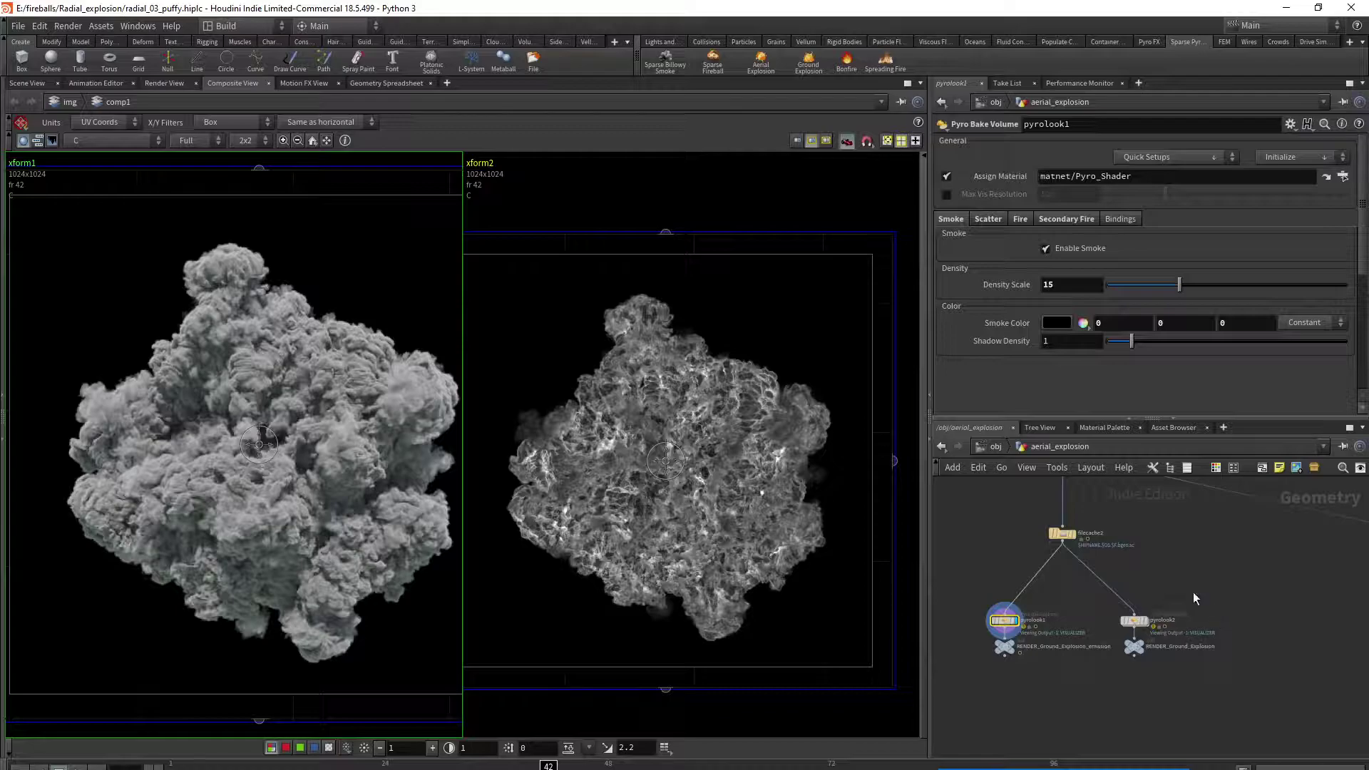
{"action": "left_click", "coordinate": [1139, 620]}
{"action": "left_click", "coordinate": [28, 84]}
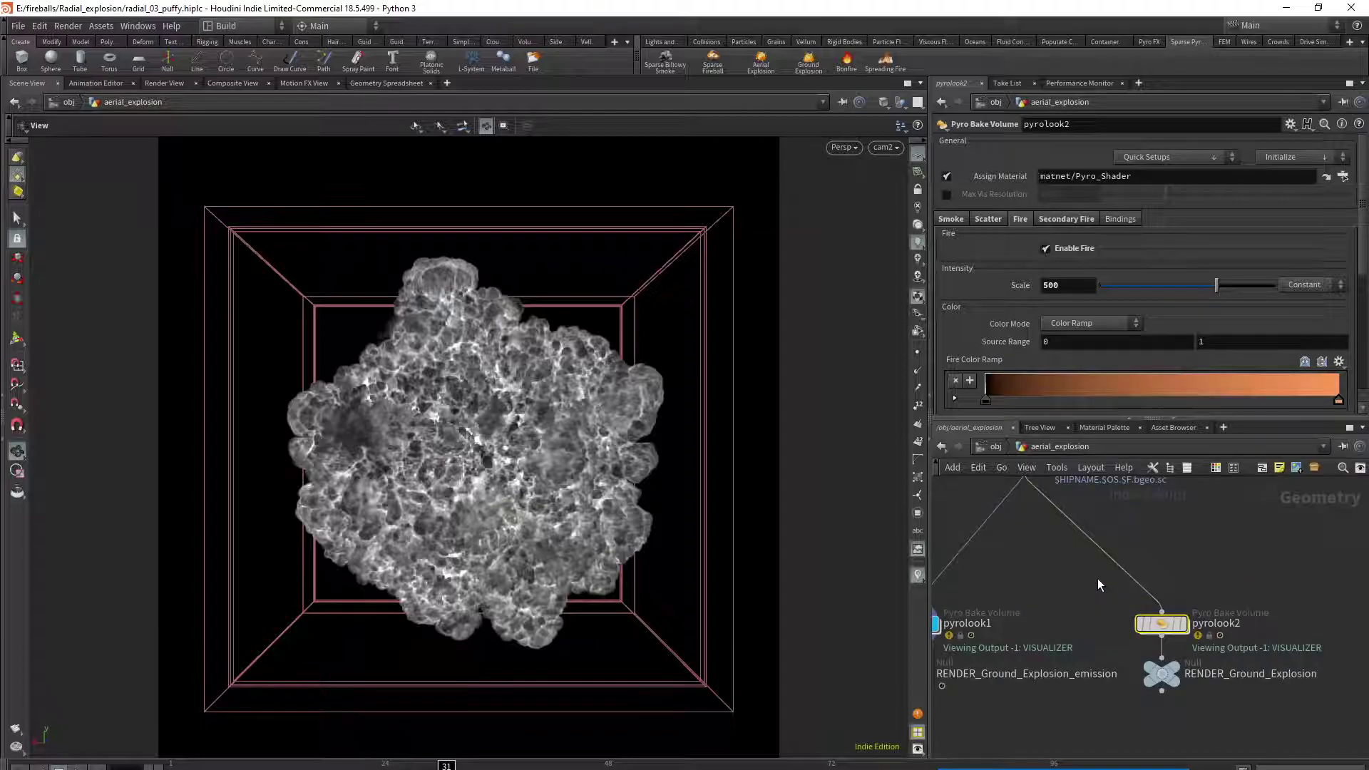
Step: Review pyrolook2's Smoke and Fire settings: smoke density scale 15, white colour, shadow density 1
{"action": "left_click_drag", "start_coordinate": [1110, 584], "coordinate": [1212, 653]}
{"action": "left_click", "coordinate": [948, 216]}
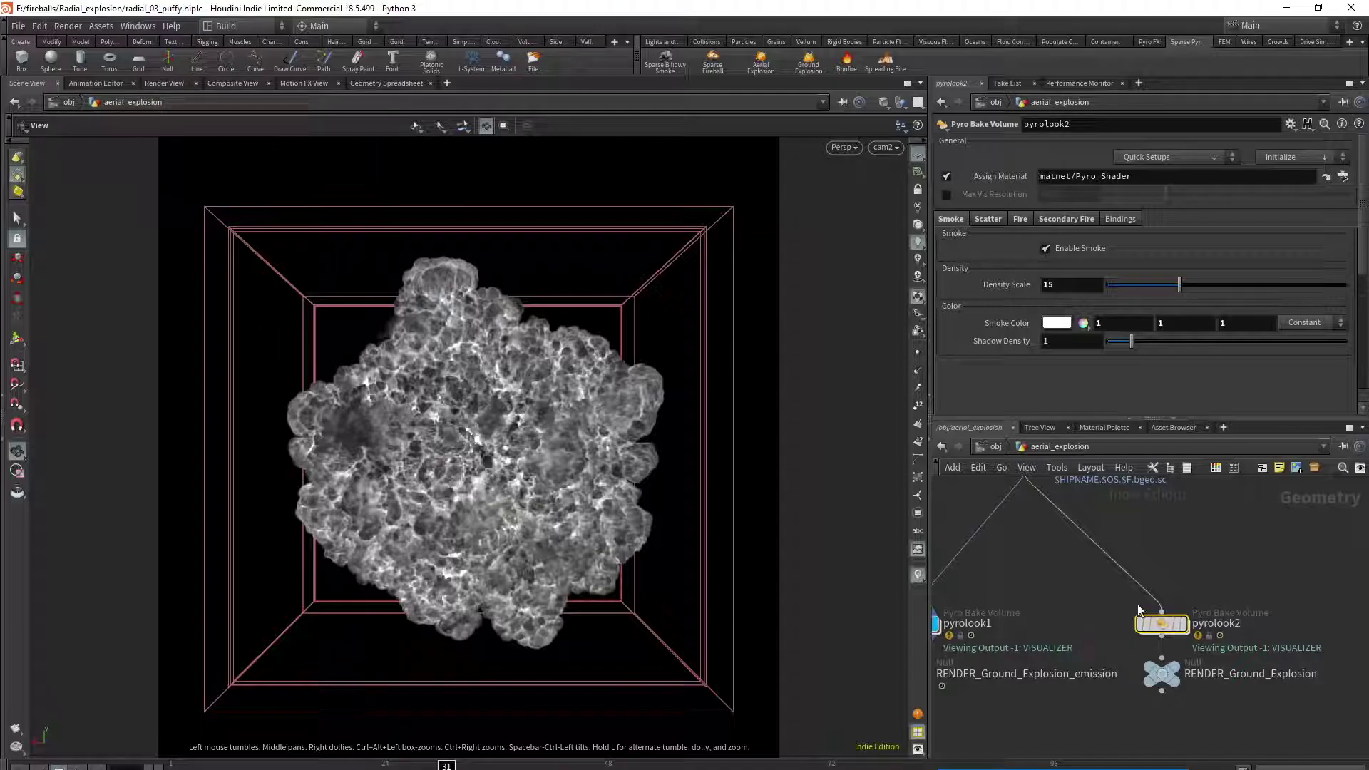
{"action": "mouse_move", "coordinate": [1188, 734]}
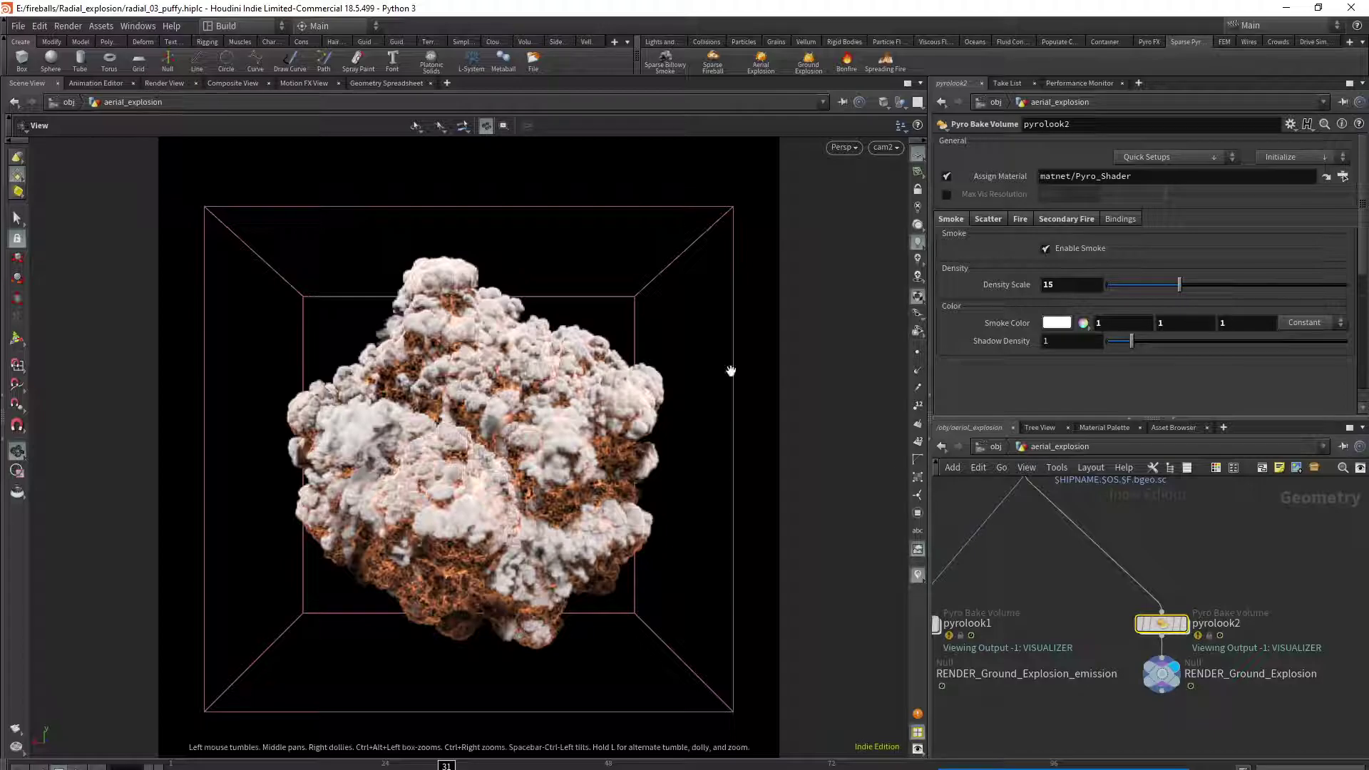
{"action": "left_click_drag", "start_coordinate": [1201, 559], "coordinate": [1109, 630]}
{"action": "left_click", "coordinate": [1020, 218]}
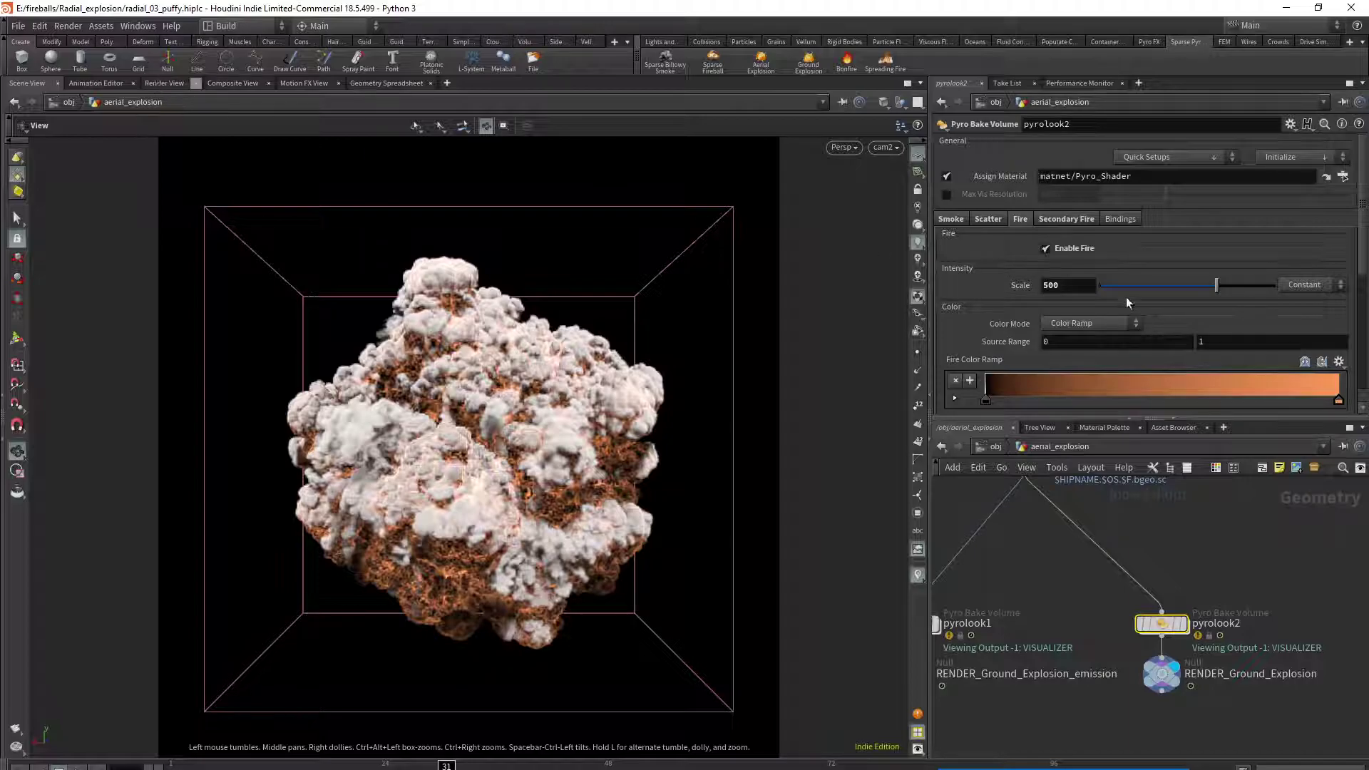
{"action": "left_click", "coordinate": [941, 215]}
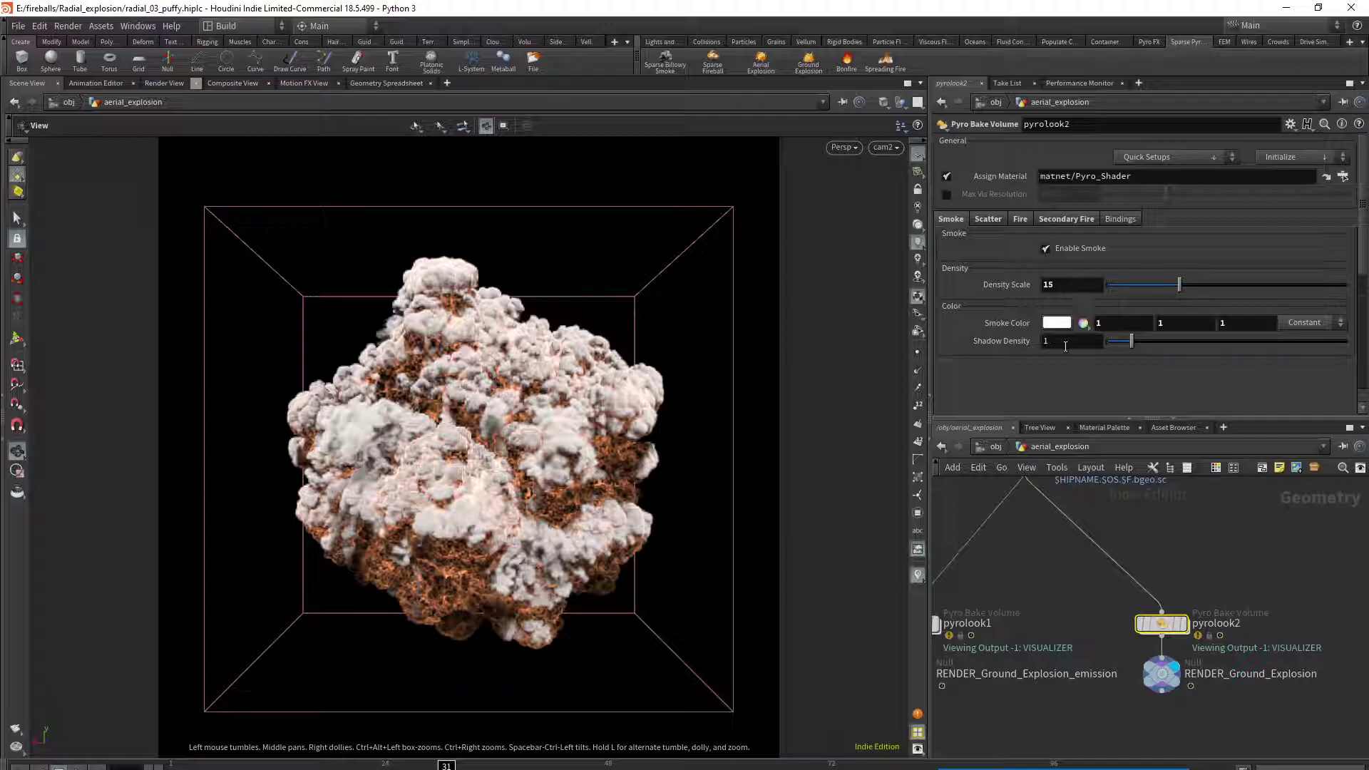
{"action": "middle_click_drag", "start_coordinate": [1119, 489], "coordinate": [1168, 472]}
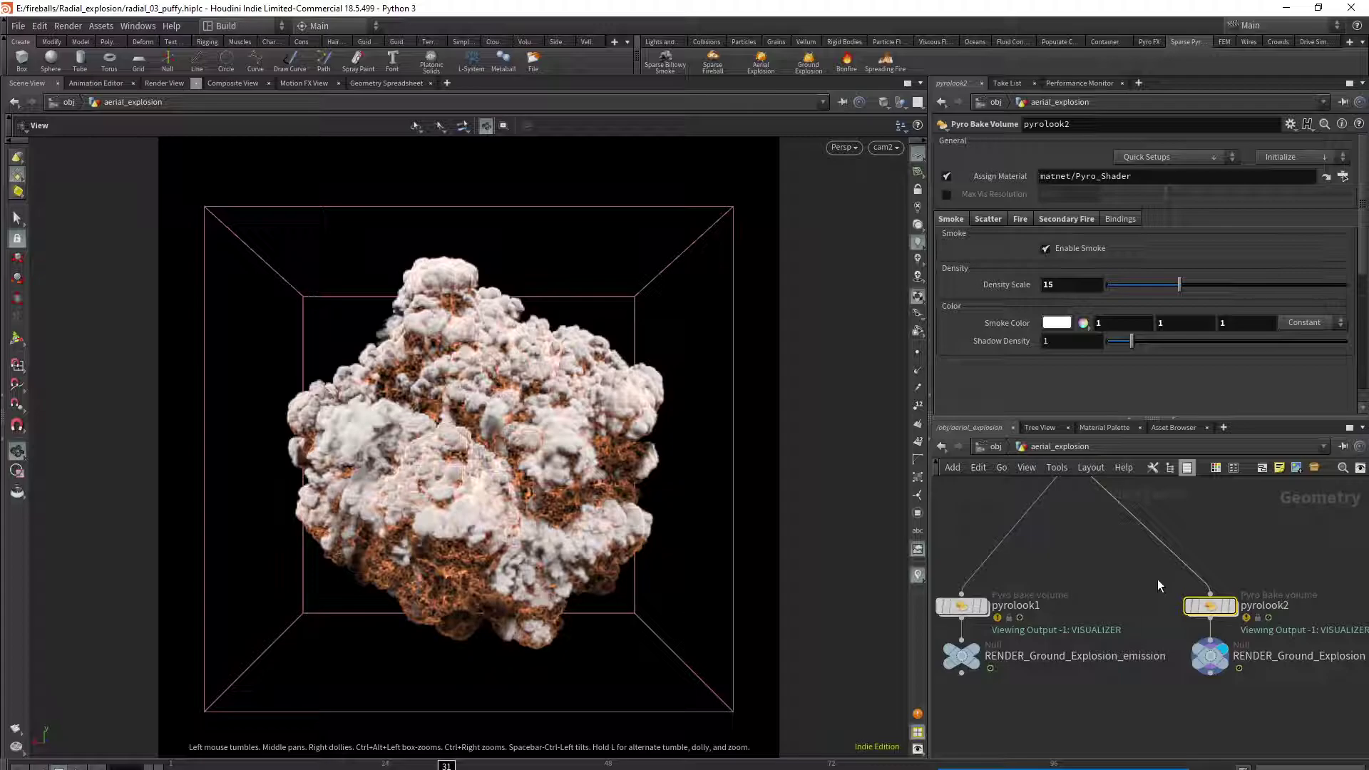
Step: Select and display pyrolook1, then review its Scatter and Fire settings
{"action": "middle_click_drag", "start_coordinate": [1067, 567], "coordinate": [1144, 563]}
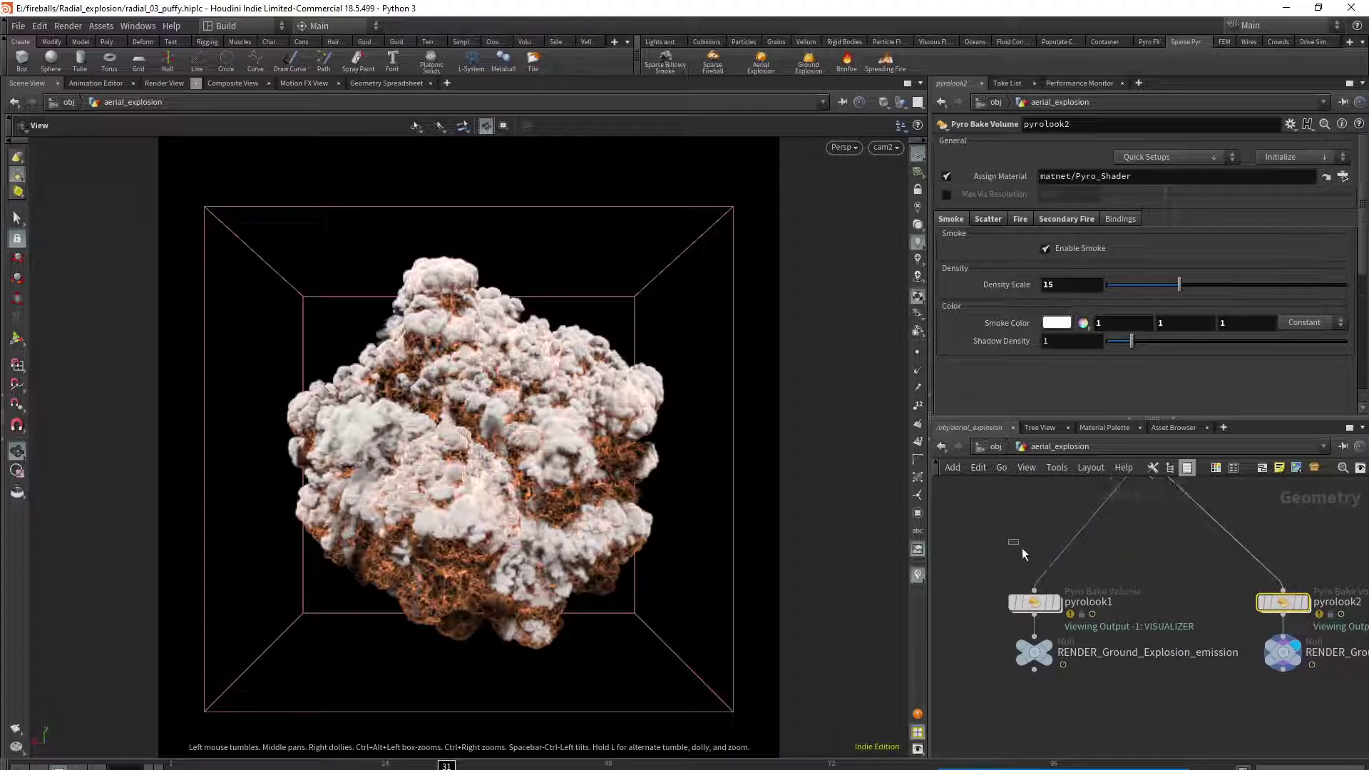
{"action": "left_click", "coordinate": [1033, 603]}
{"action": "left_click", "coordinate": [1054, 603]}
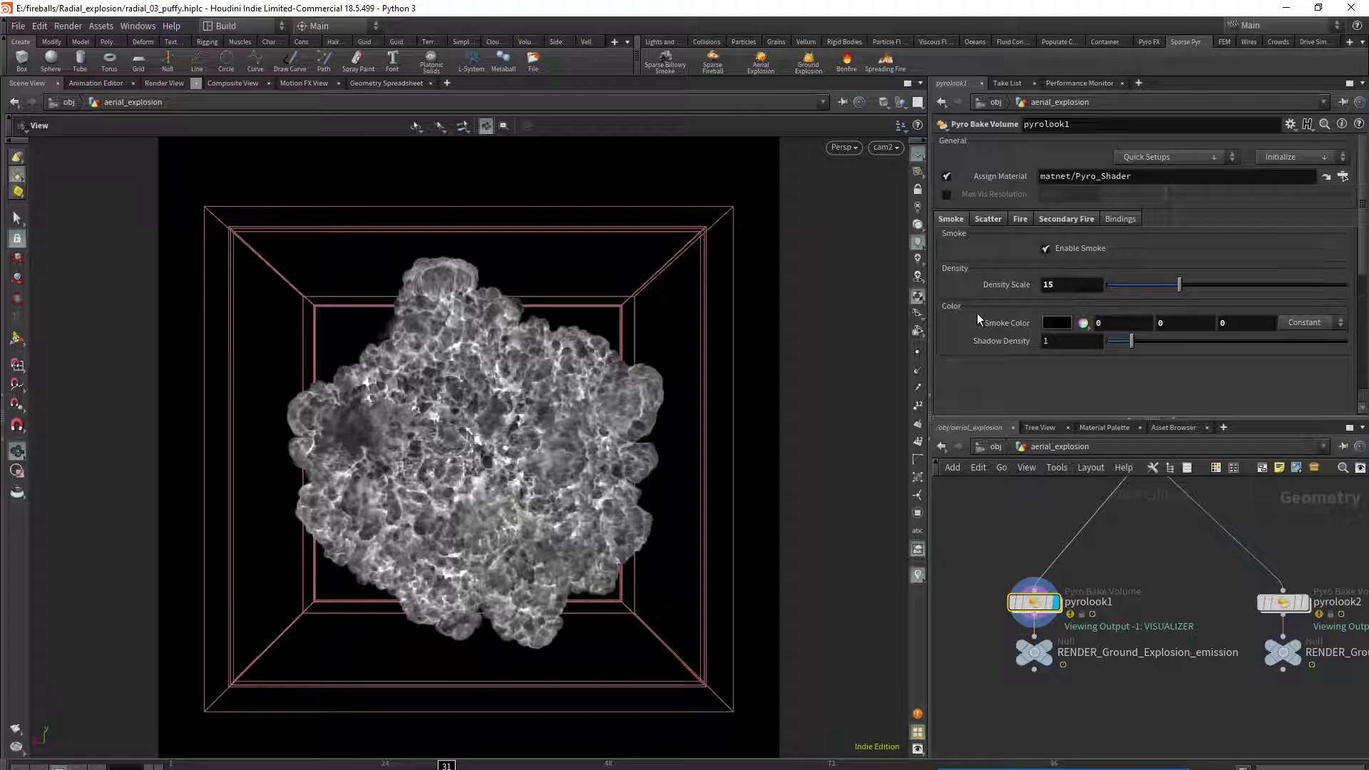
{"action": "left_click", "coordinate": [1002, 217]}
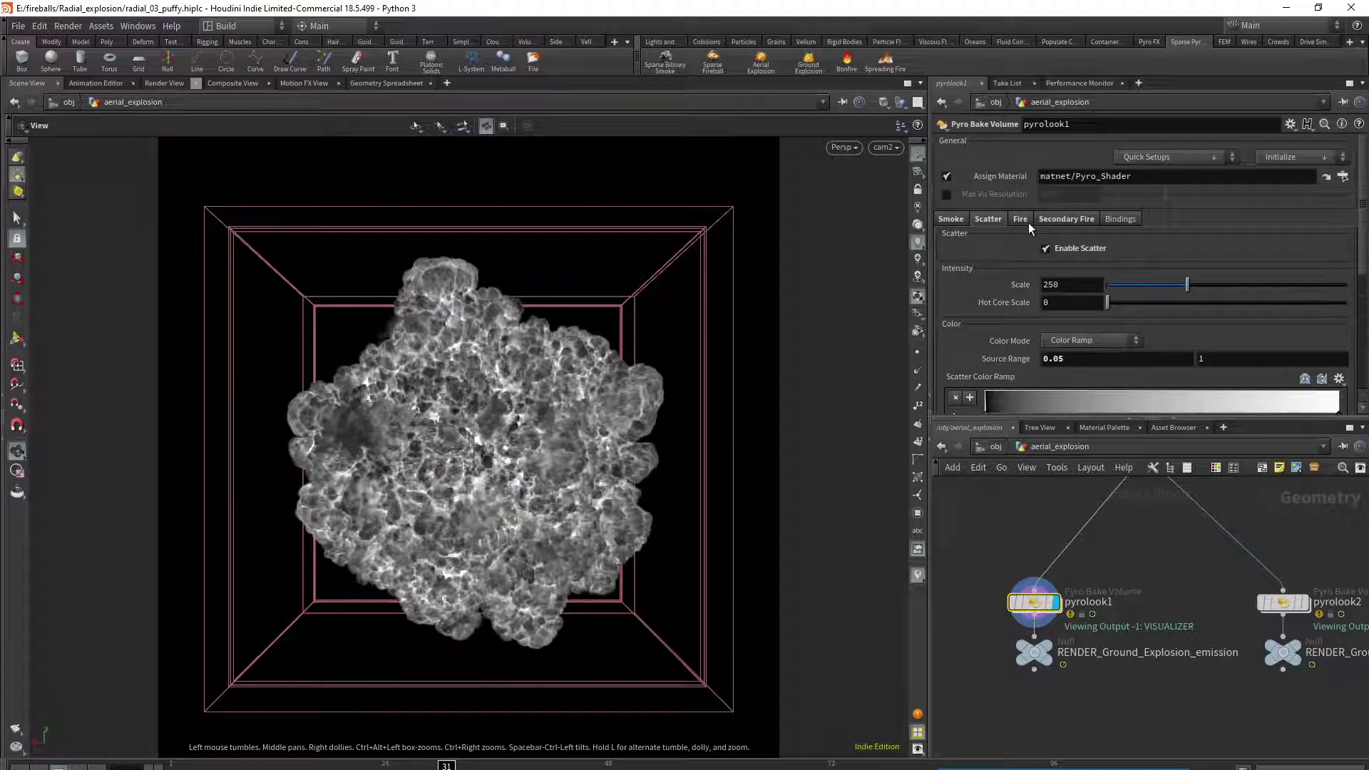
{"action": "left_click", "coordinate": [1016, 221]}
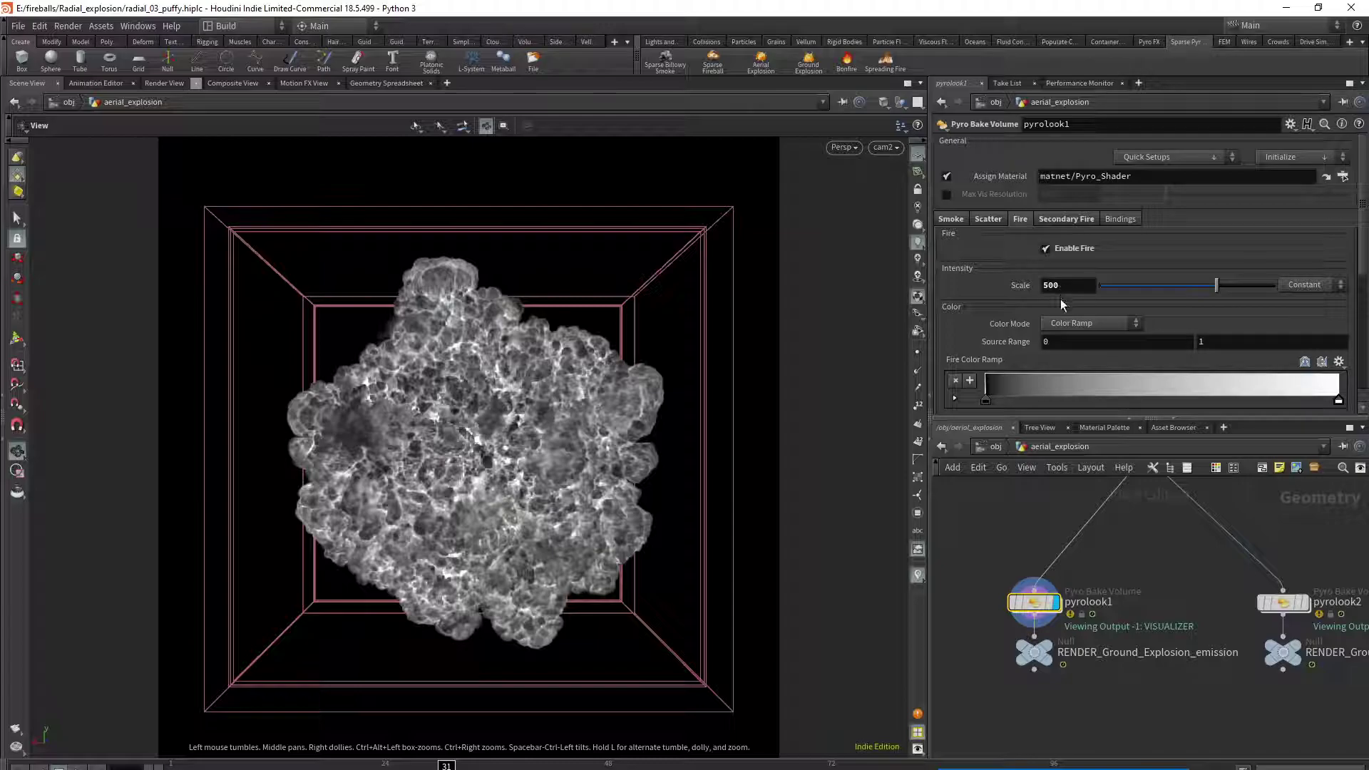
{"action": "scroll", "coordinate": [1059, 298], "scroll_direction": "down", "scroll_amount": 2}
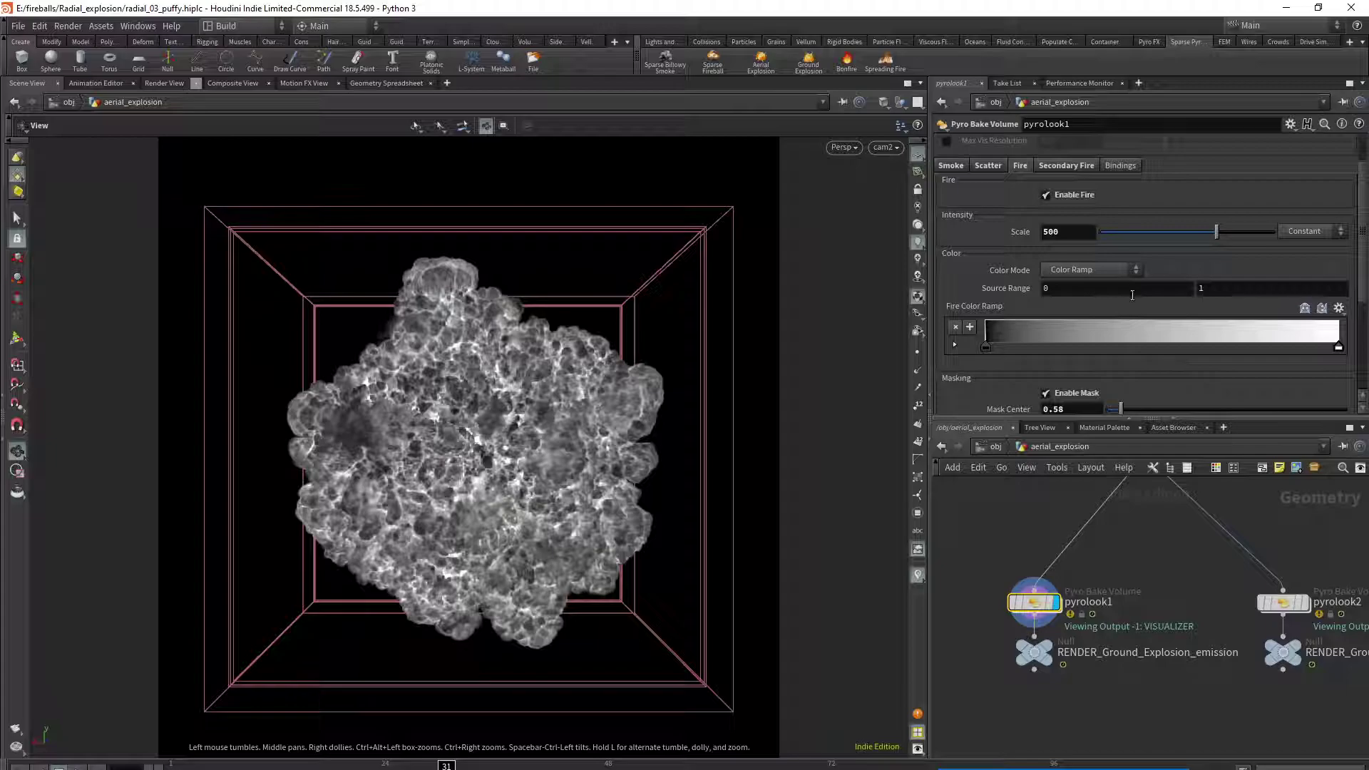
{"action": "mouse_move", "coordinate": [1307, 610]}
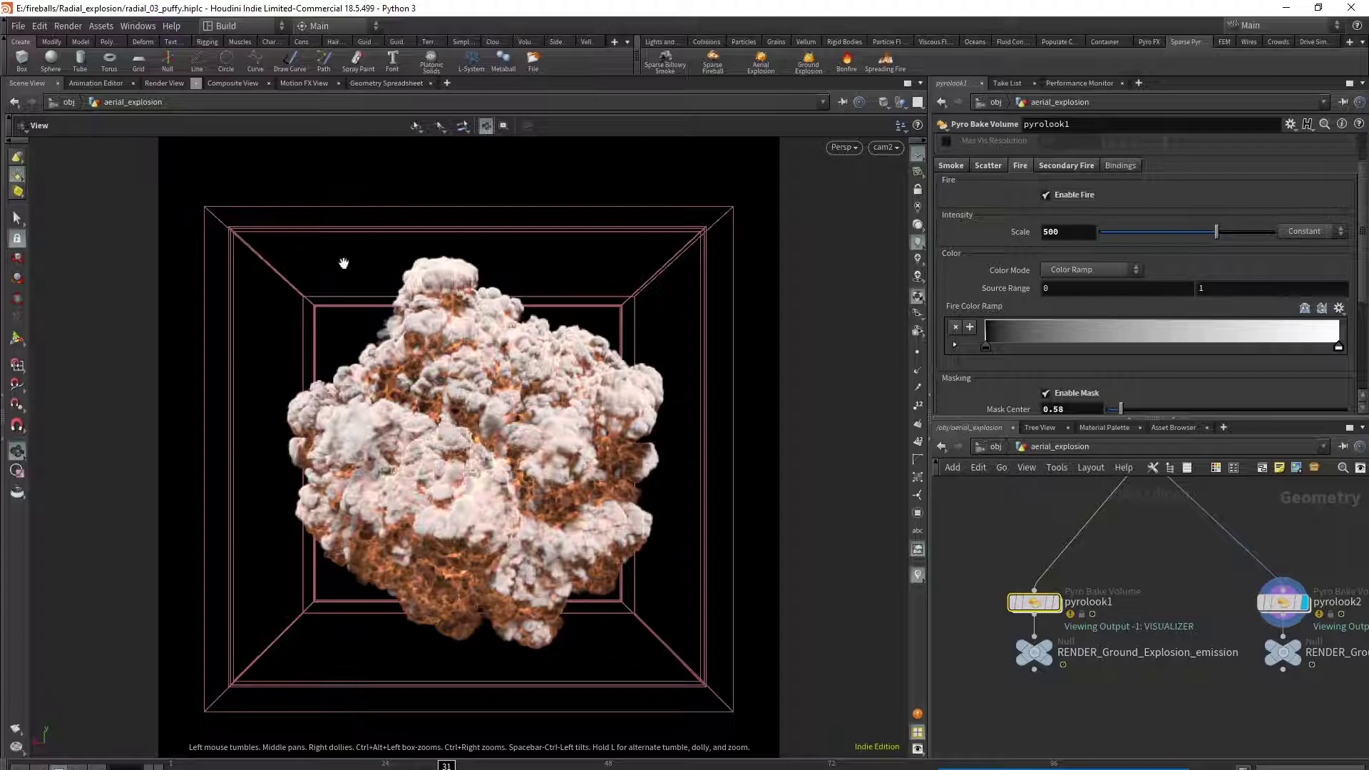
Step: Toggle between the raytraced Render View and the 3D Scene View of the explosion
{"action": "left_click", "coordinate": [164, 83]}
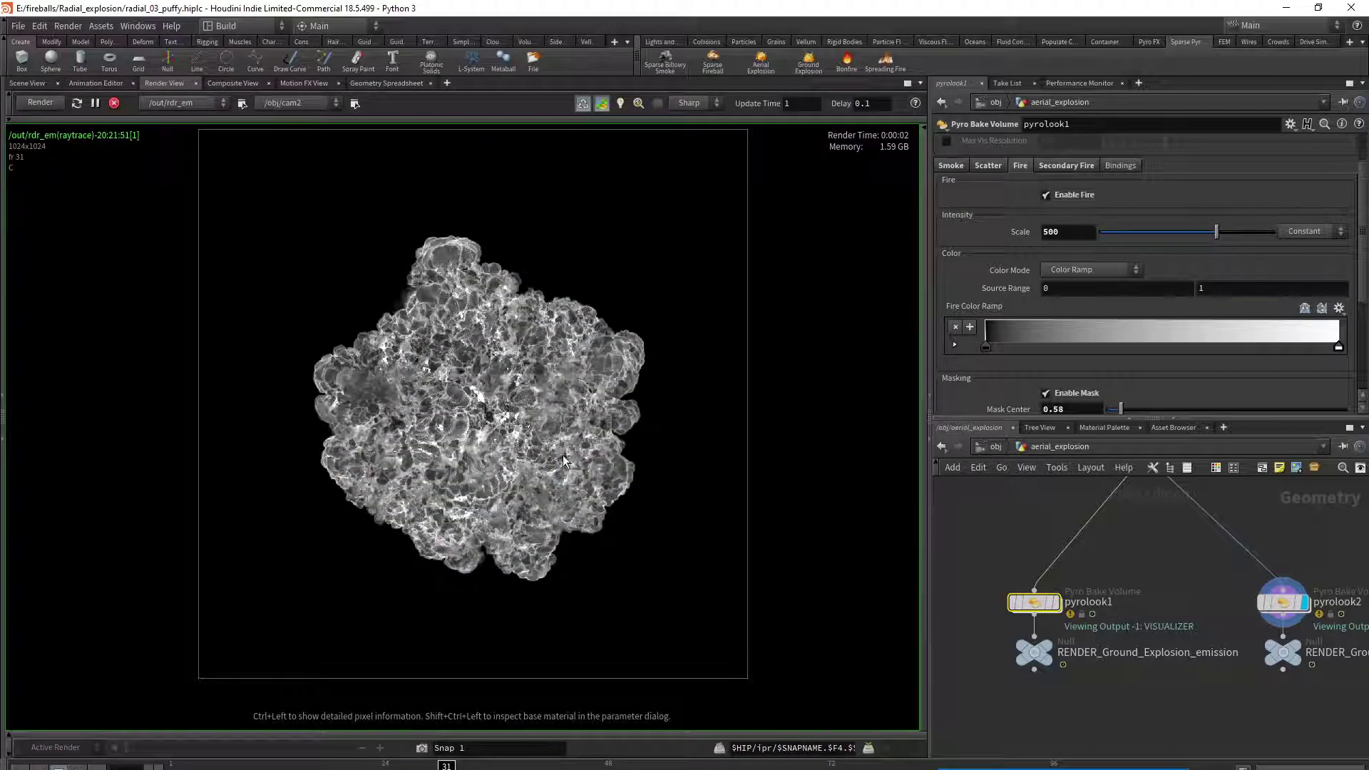
{"action": "left_click", "coordinate": [28, 83]}
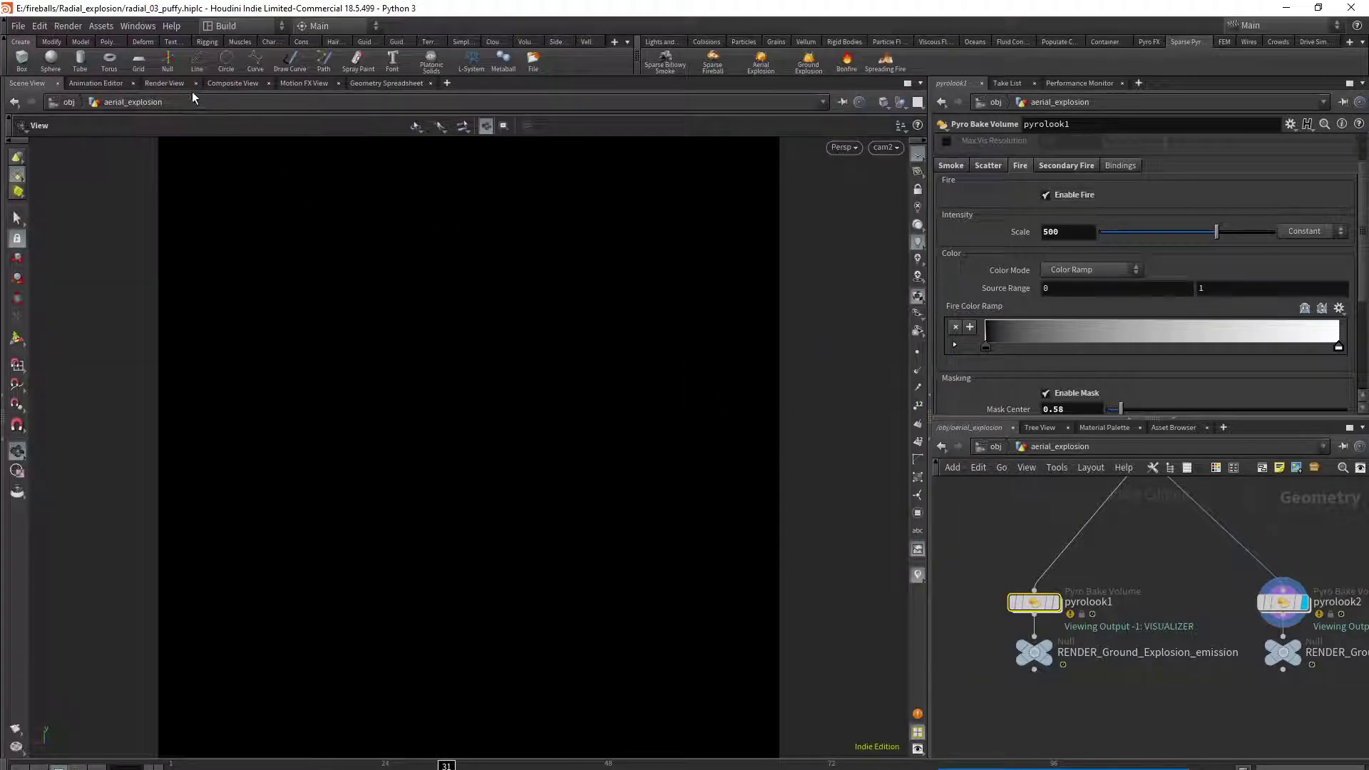
{"action": "left_click", "coordinate": [165, 83]}
{"action": "left_click", "coordinate": [28, 84]}
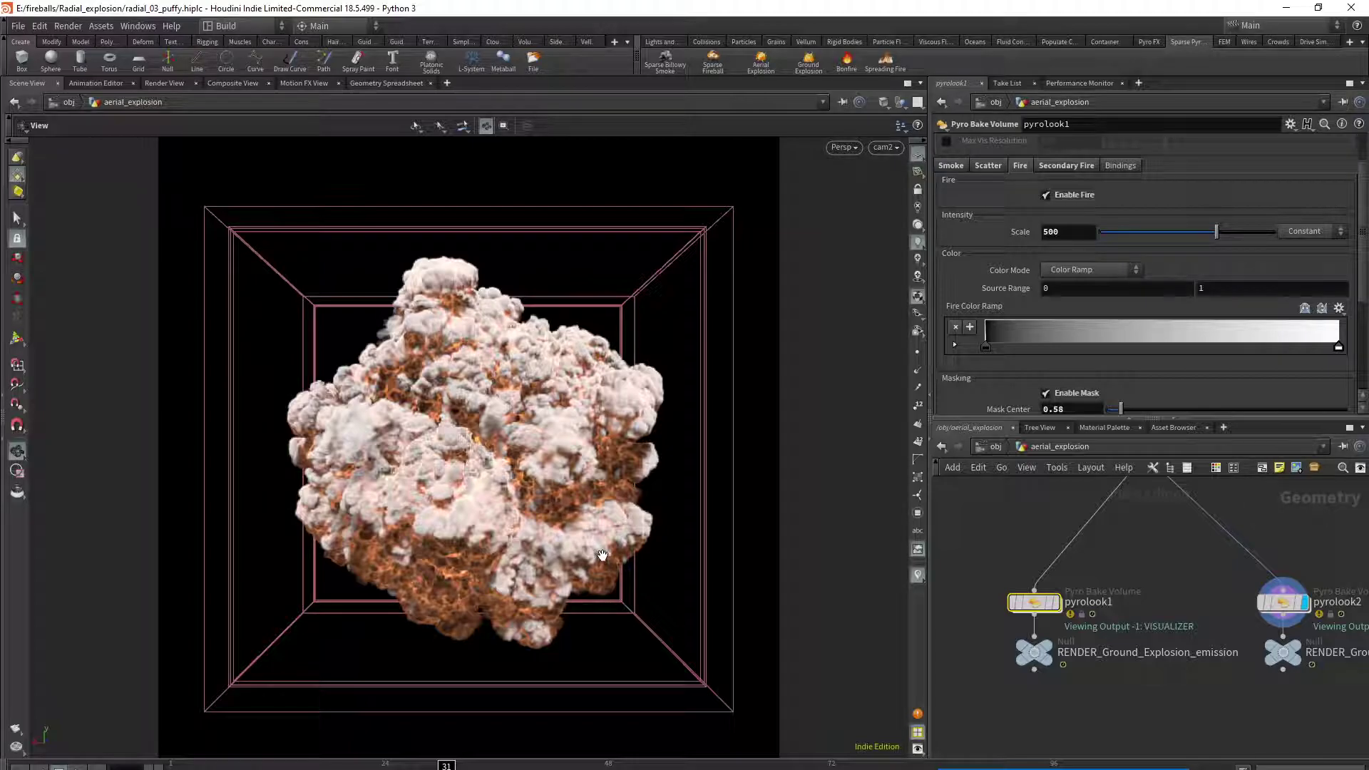
Step: Look inside exp_em_OUT twice, returning to the object level each time
{"action": "left_click", "coordinate": [996, 449]}
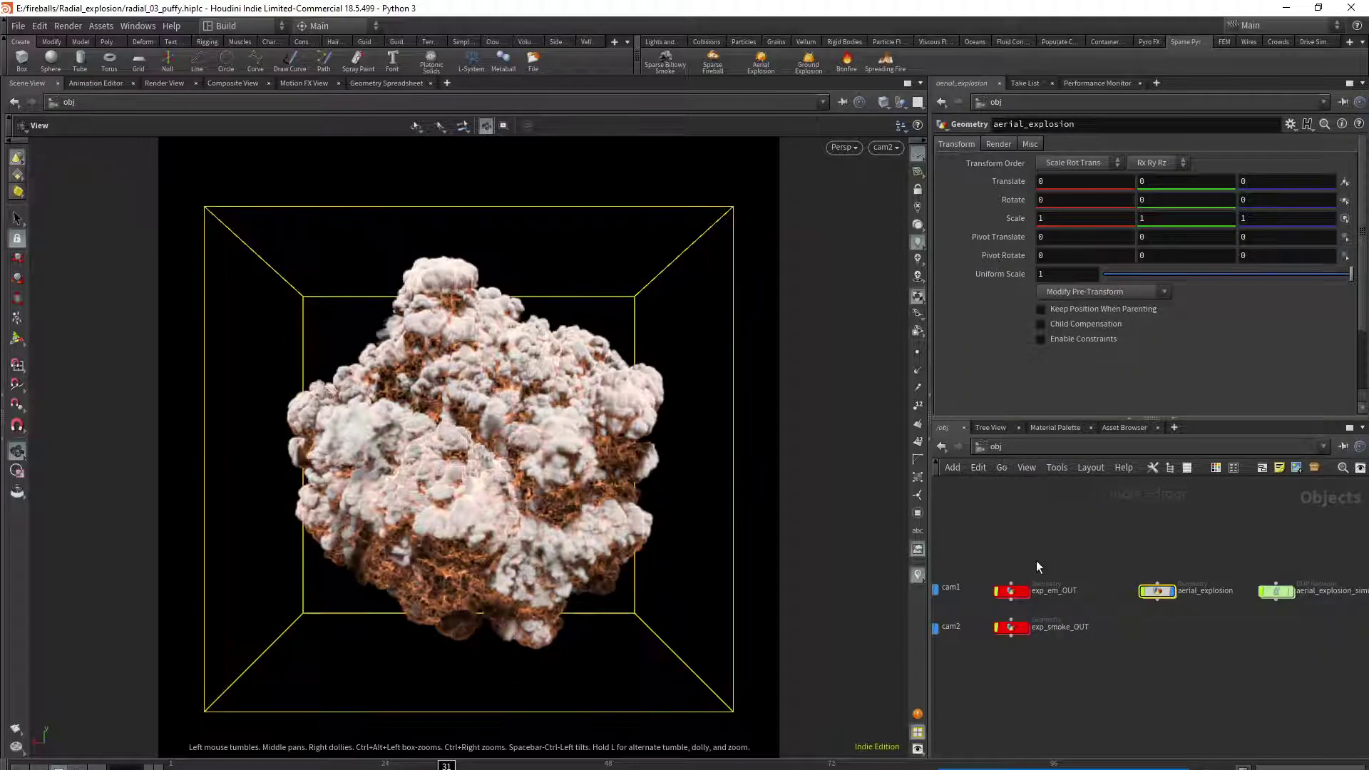
{"action": "double_click", "coordinate": [1011, 591]}
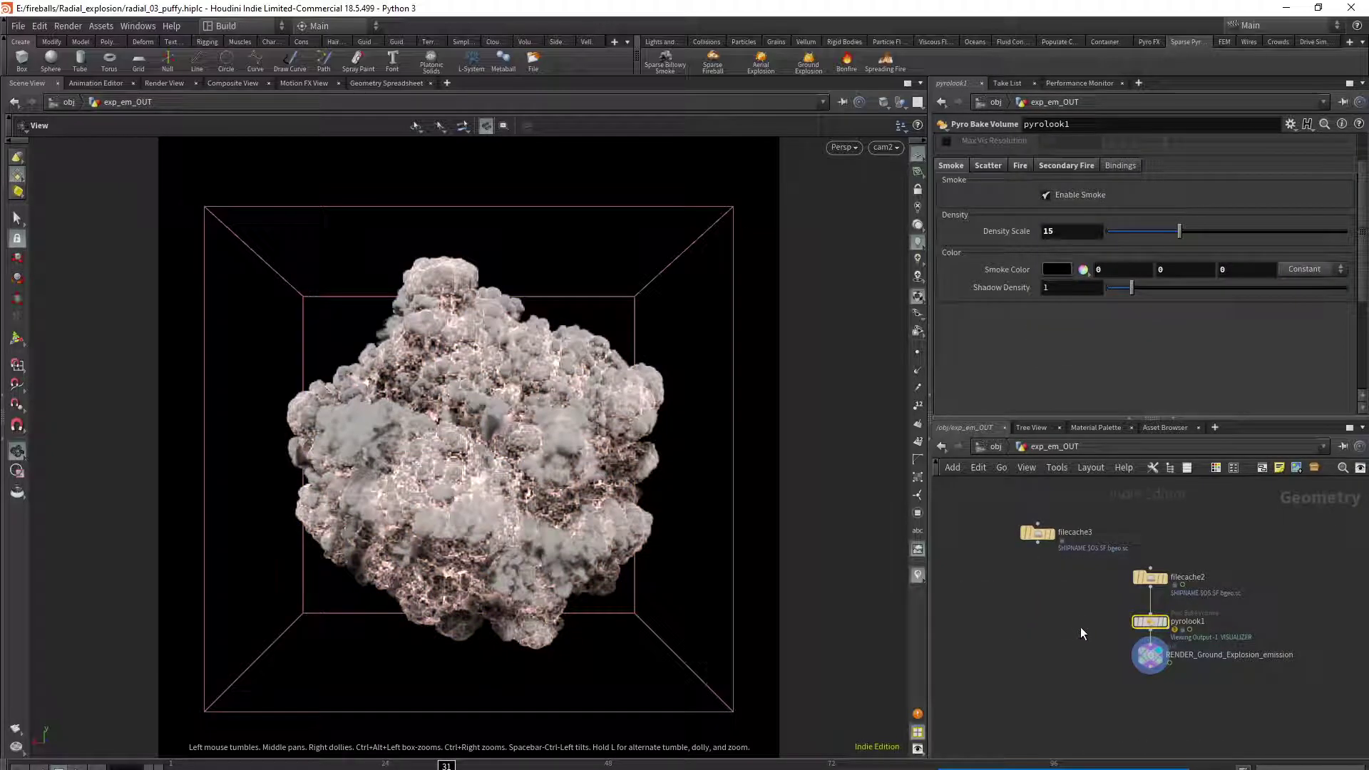
{"action": "left_click", "coordinate": [996, 447]}
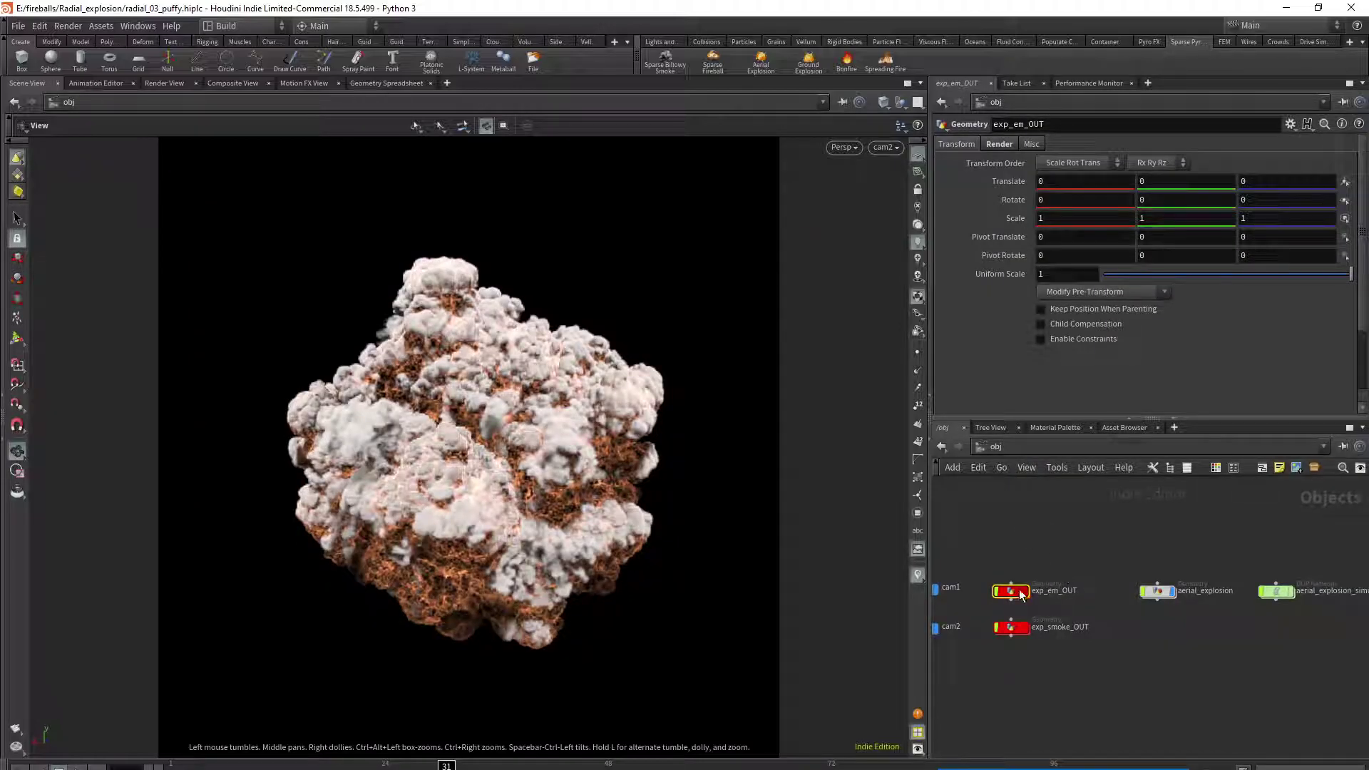
{"action": "double_click", "coordinate": [1012, 591]}
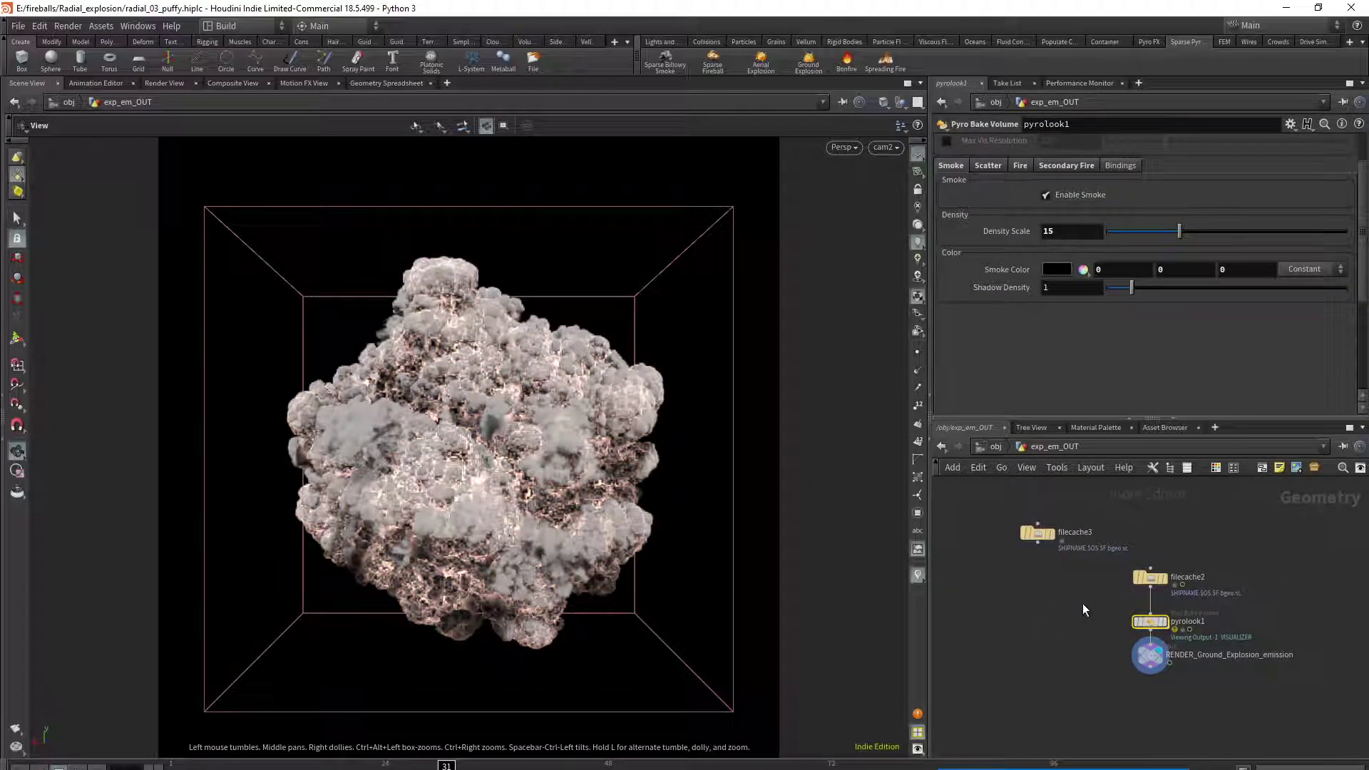
{"action": "left_click", "coordinate": [987, 450]}
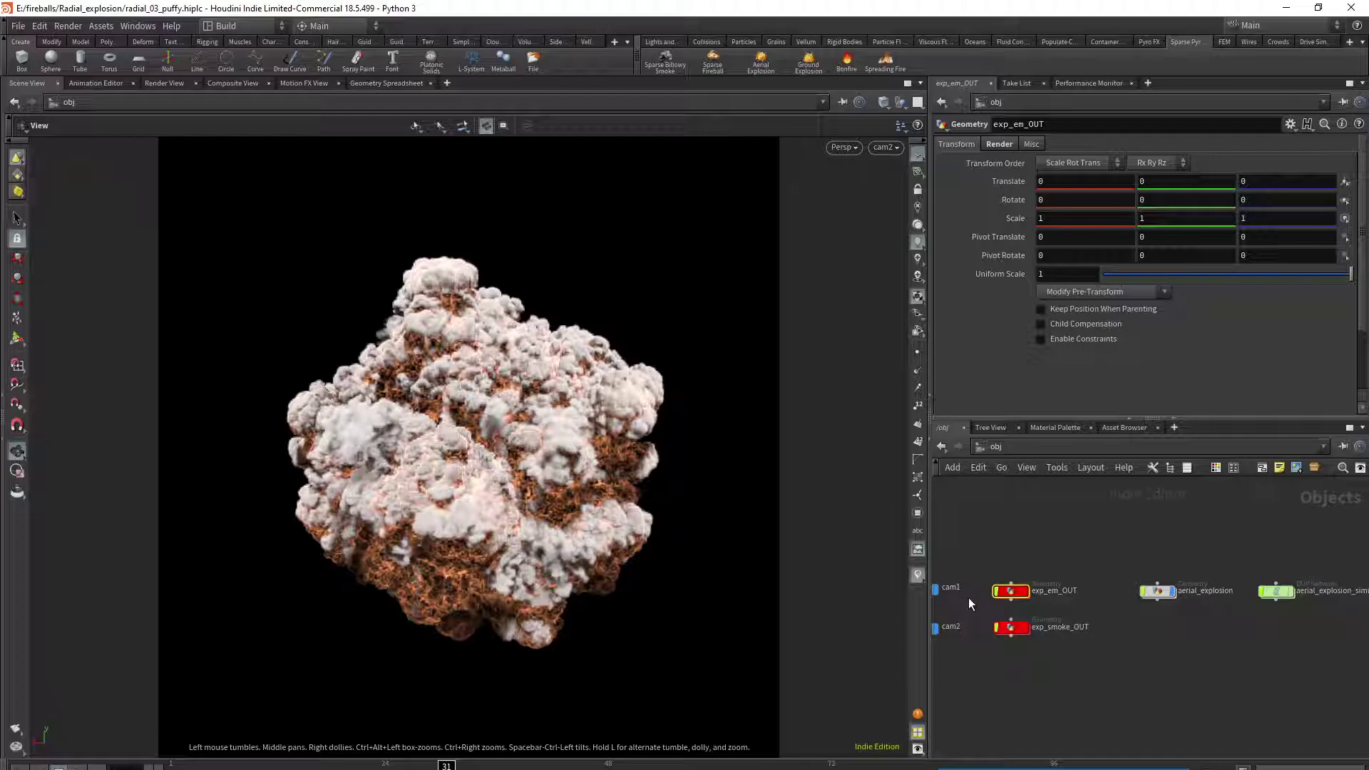
Step: Switch the network path to the out render network
{"action": "left_click", "coordinate": [1000, 463]}
{"action": "left_click", "coordinate": [1019, 516]}
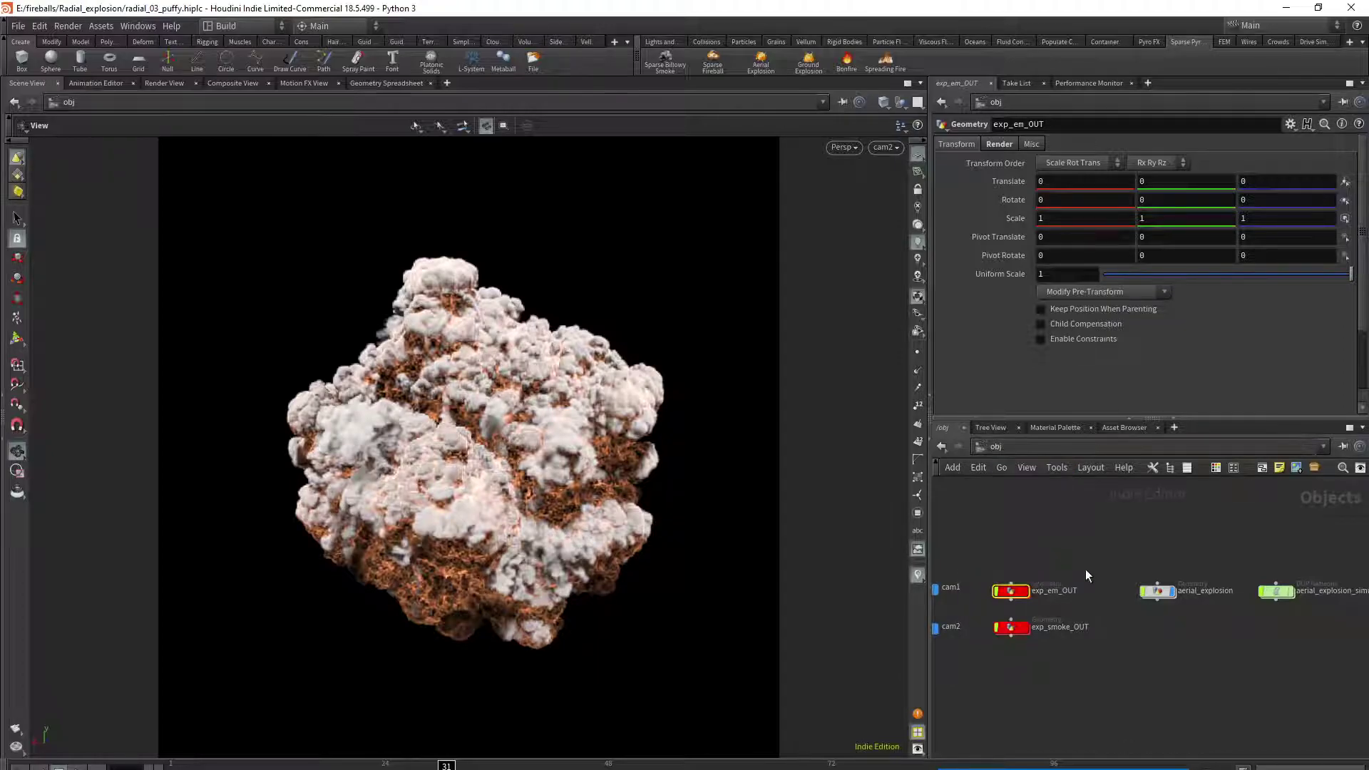
{"action": "left_click", "coordinate": [987, 445]}
Step: Compare the Force Objects of the rdr_smoke and rdr_em render nodes
{"action": "left_click", "coordinate": [1025, 531]}
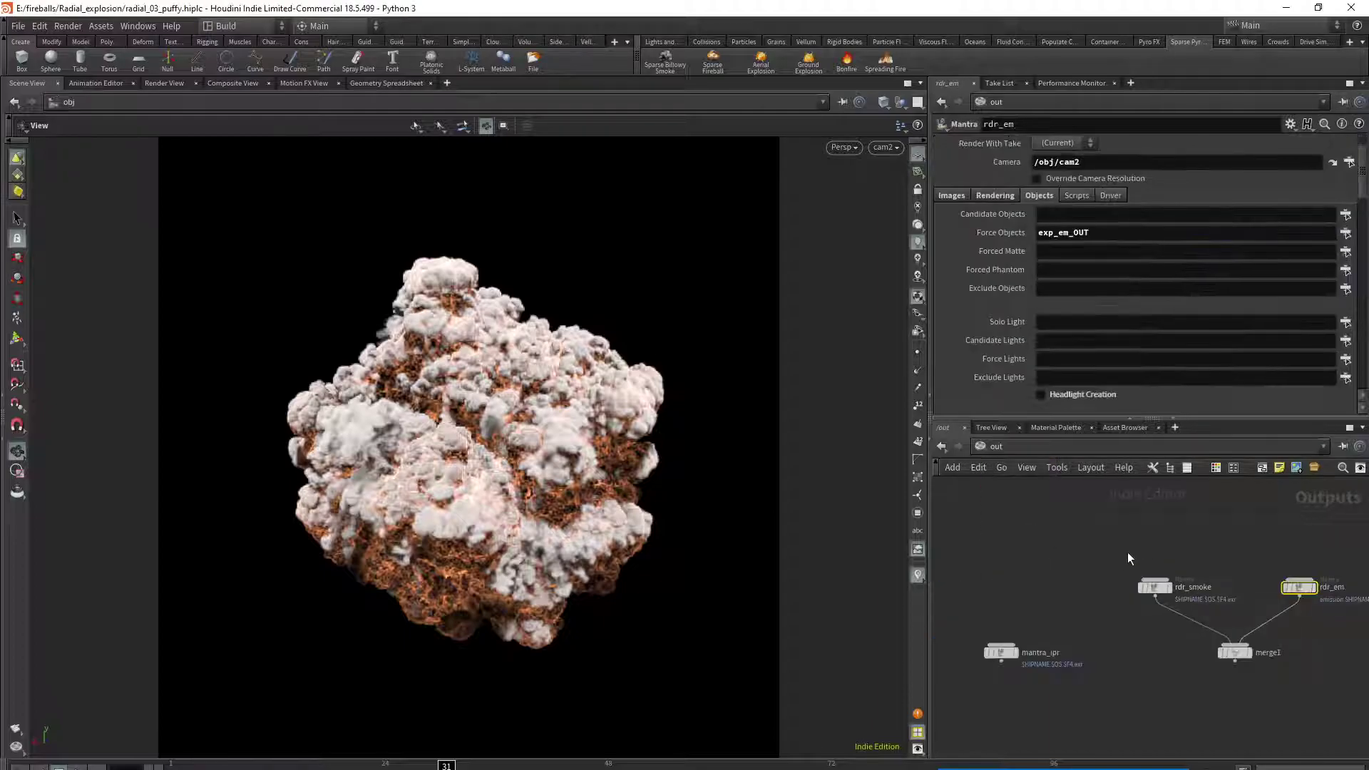
{"action": "left_click_drag", "start_coordinate": [1127, 552], "coordinate": [1186, 612]}
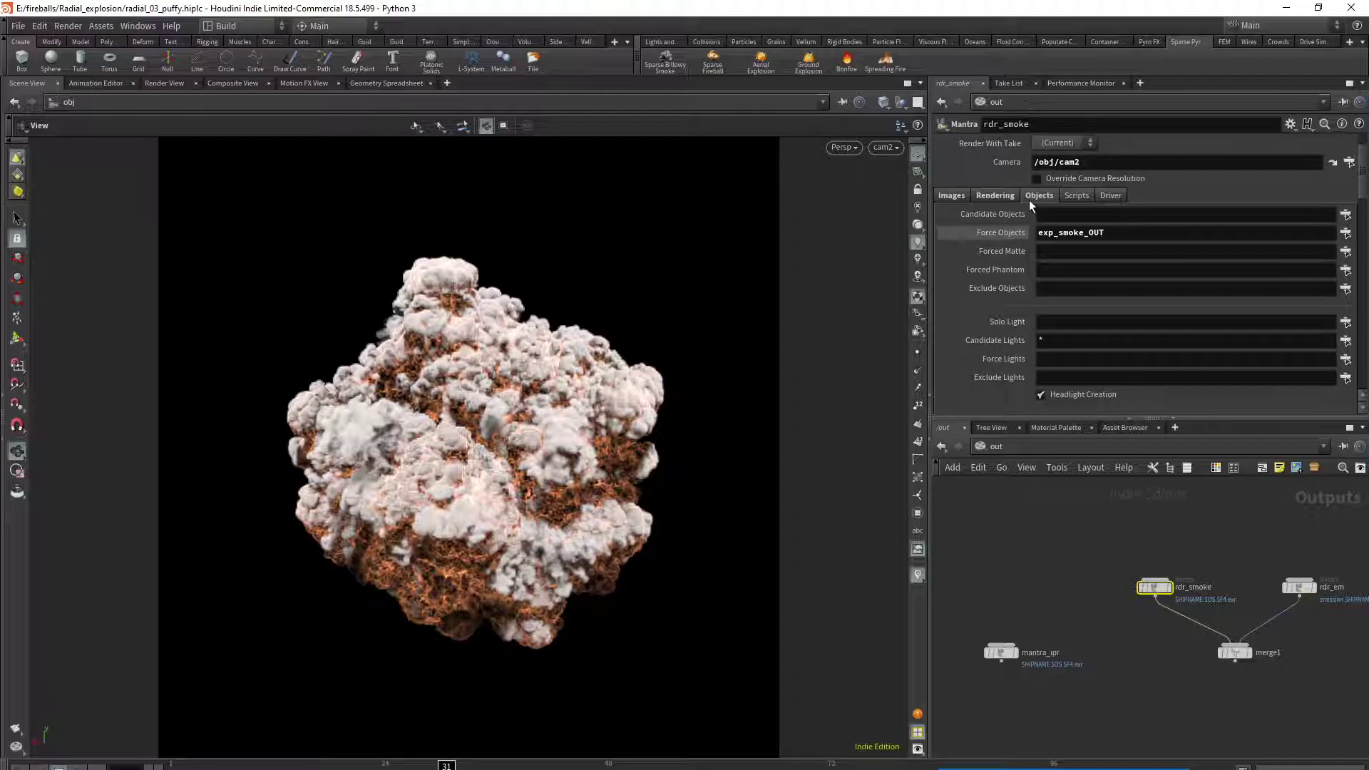
{"action": "mouse_move", "coordinate": [980, 212]}
{"action": "left_click_drag", "start_coordinate": [1307, 583], "coordinate": [1328, 617]}
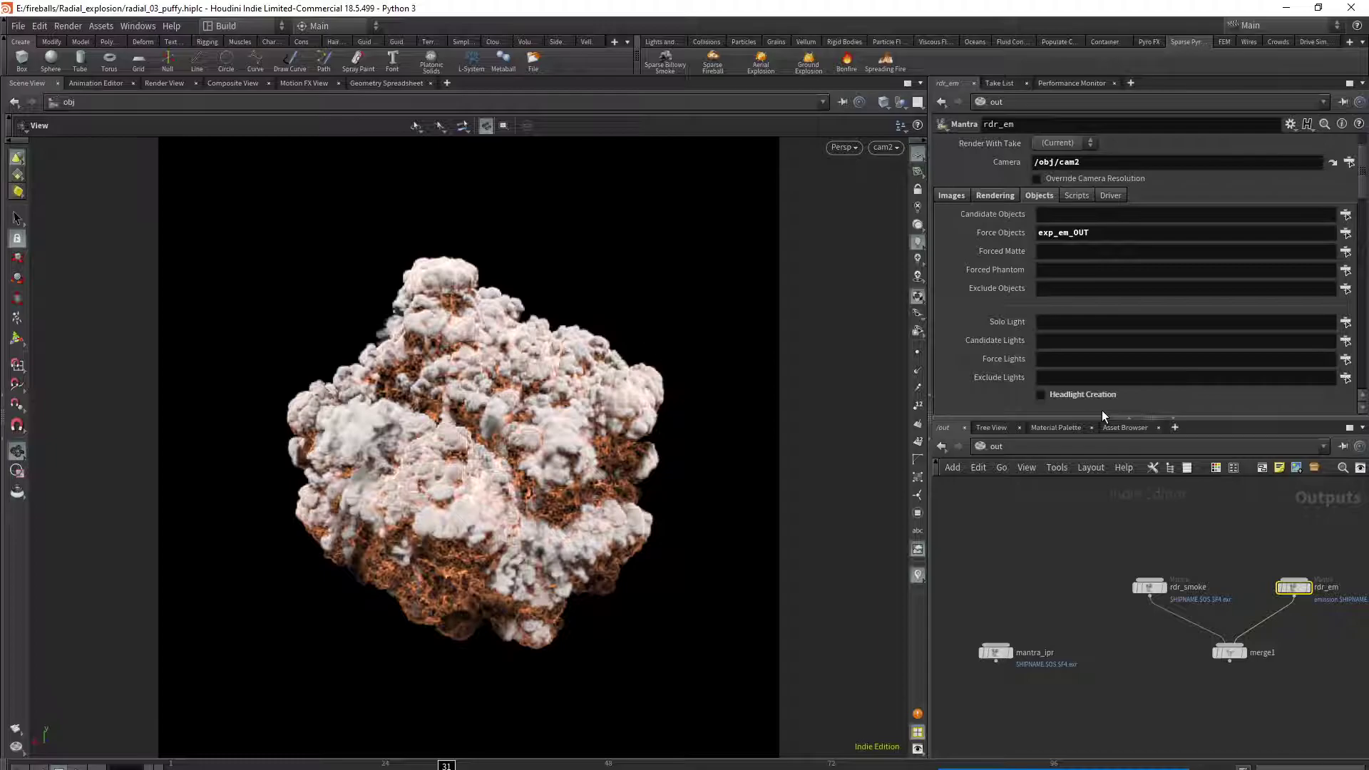
Step: Switch to the img network, enter comp1, and box-select both File nodes
{"action": "left_click", "coordinate": [988, 447]}
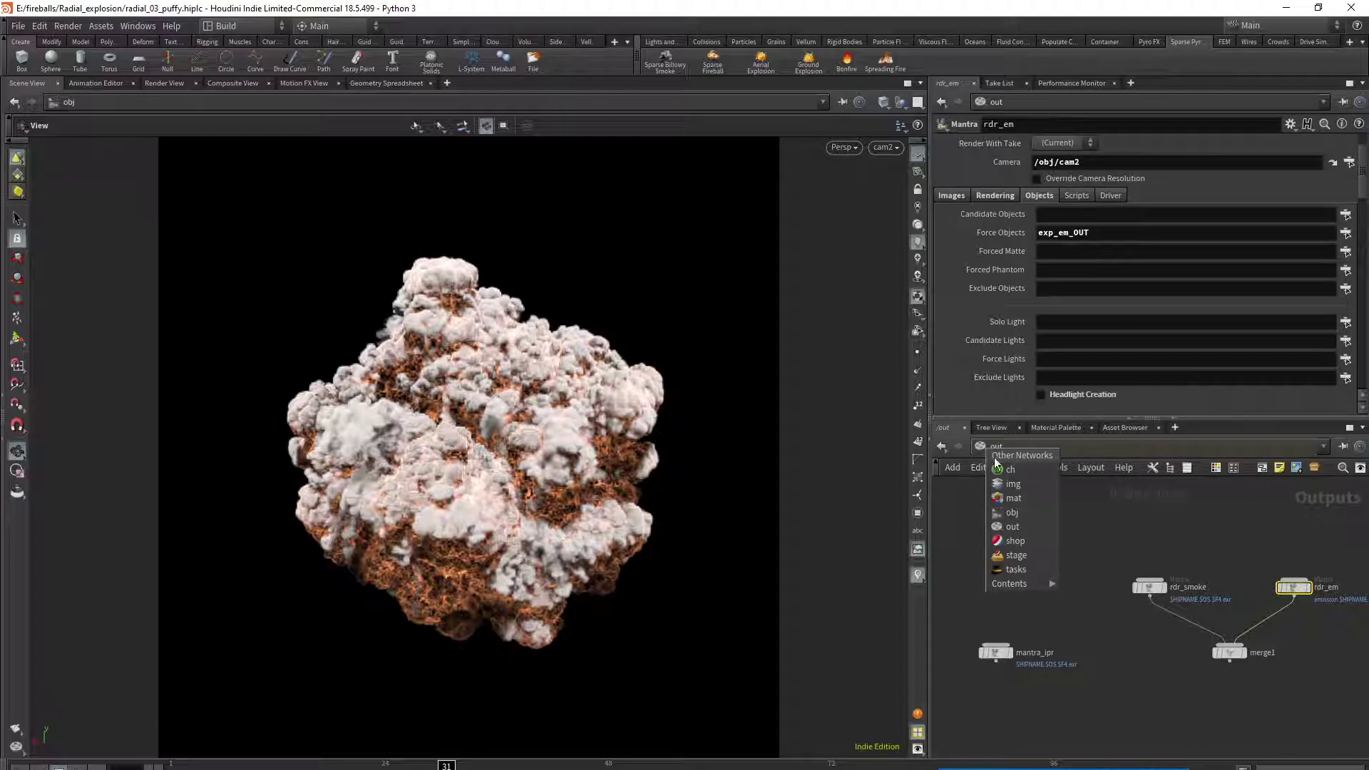
{"action": "left_click", "coordinate": [1016, 489]}
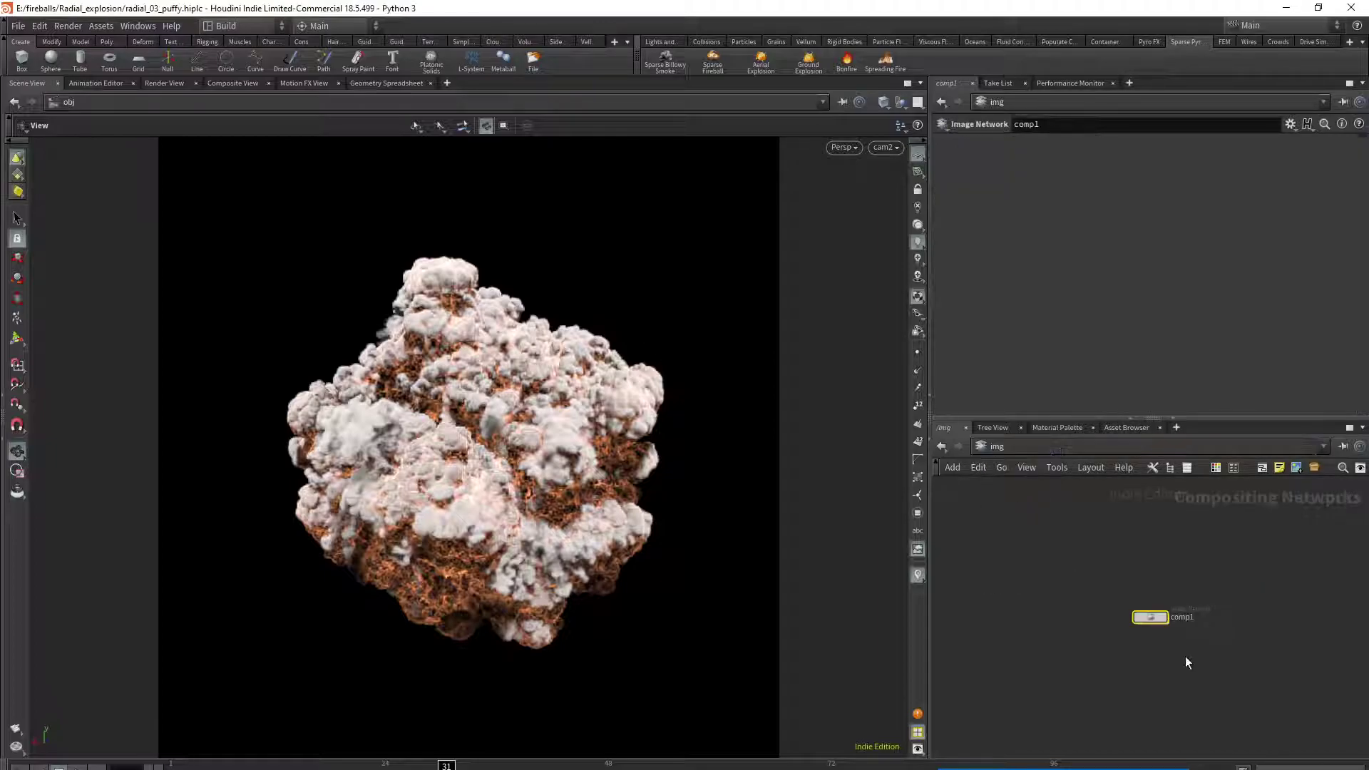
{"action": "double_click", "coordinate": [1162, 615]}
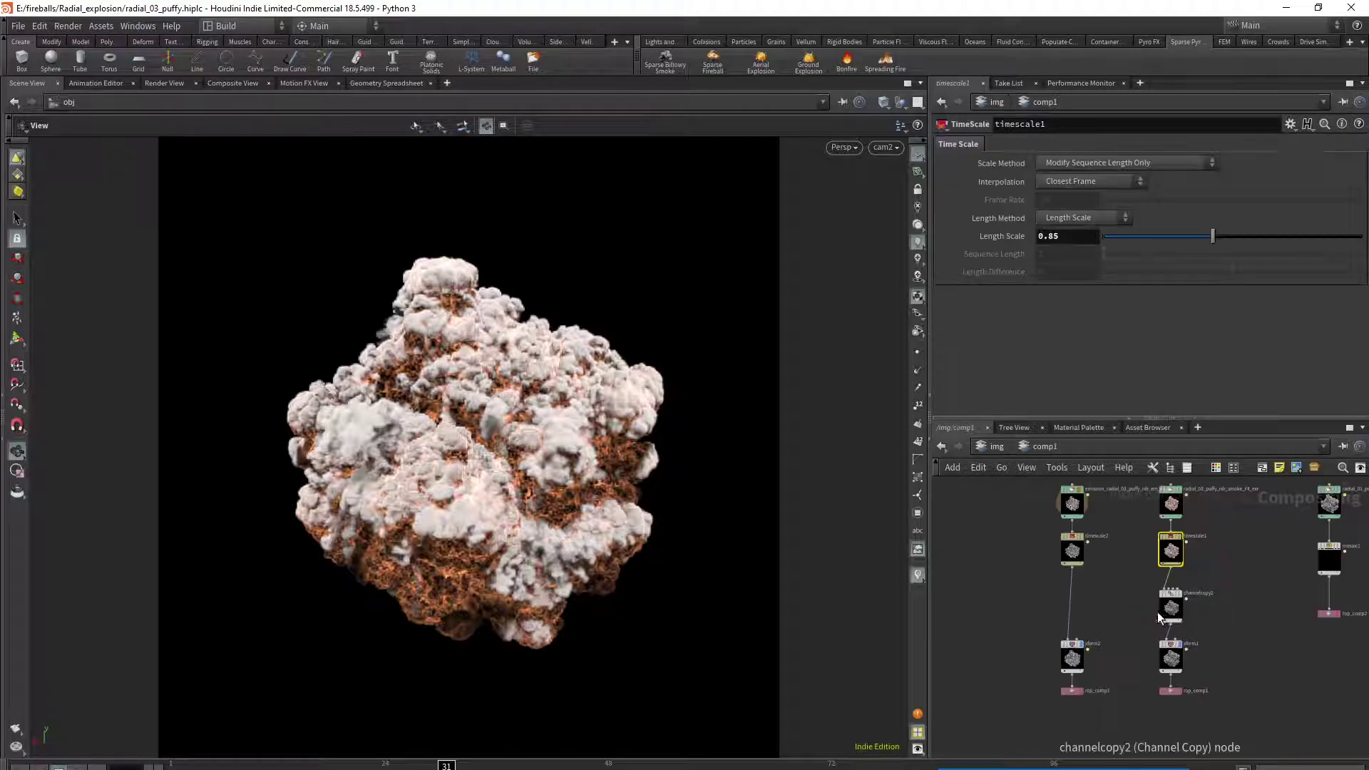
{"action": "left_click_drag", "start_coordinate": [1020, 488], "coordinate": [1210, 519]}
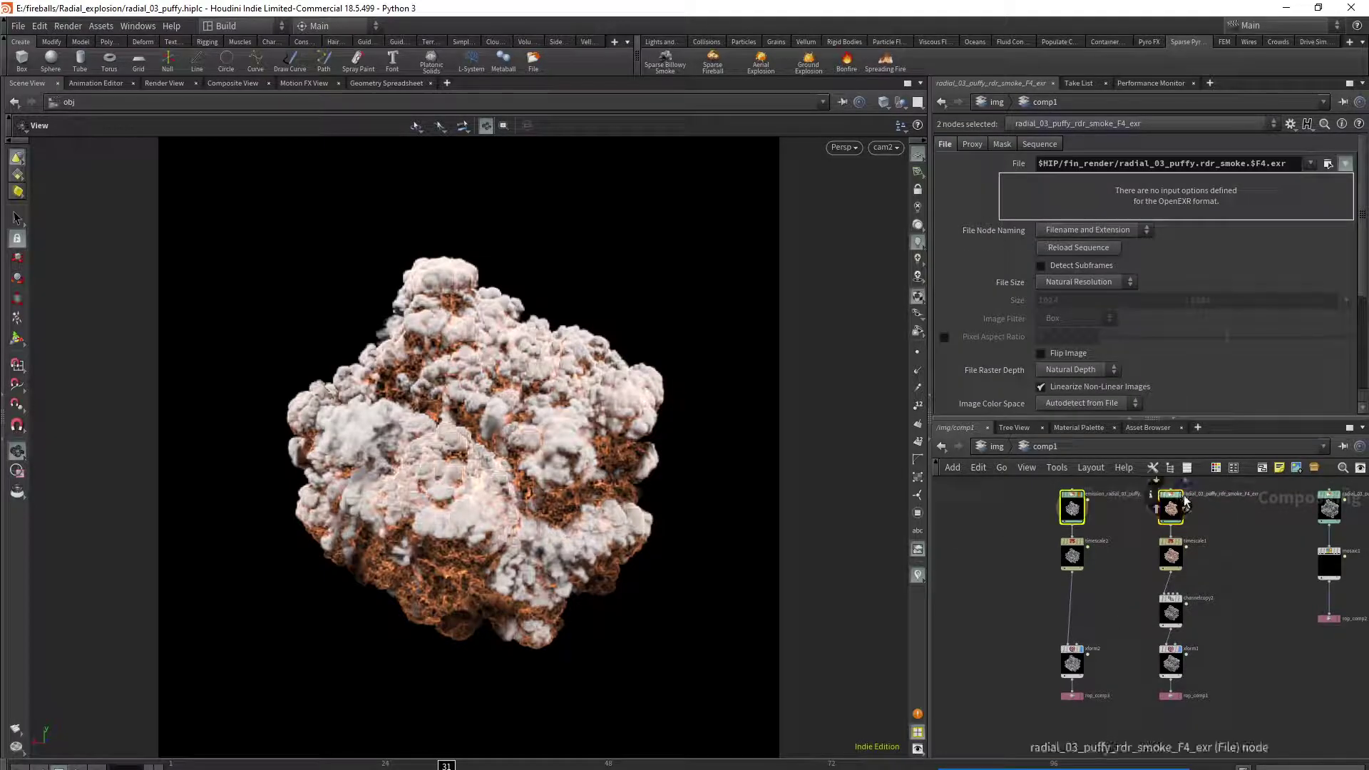
Step: Show the smoke and emission File images in the Composite View and zoom into each
{"action": "left_click", "coordinate": [233, 84]}
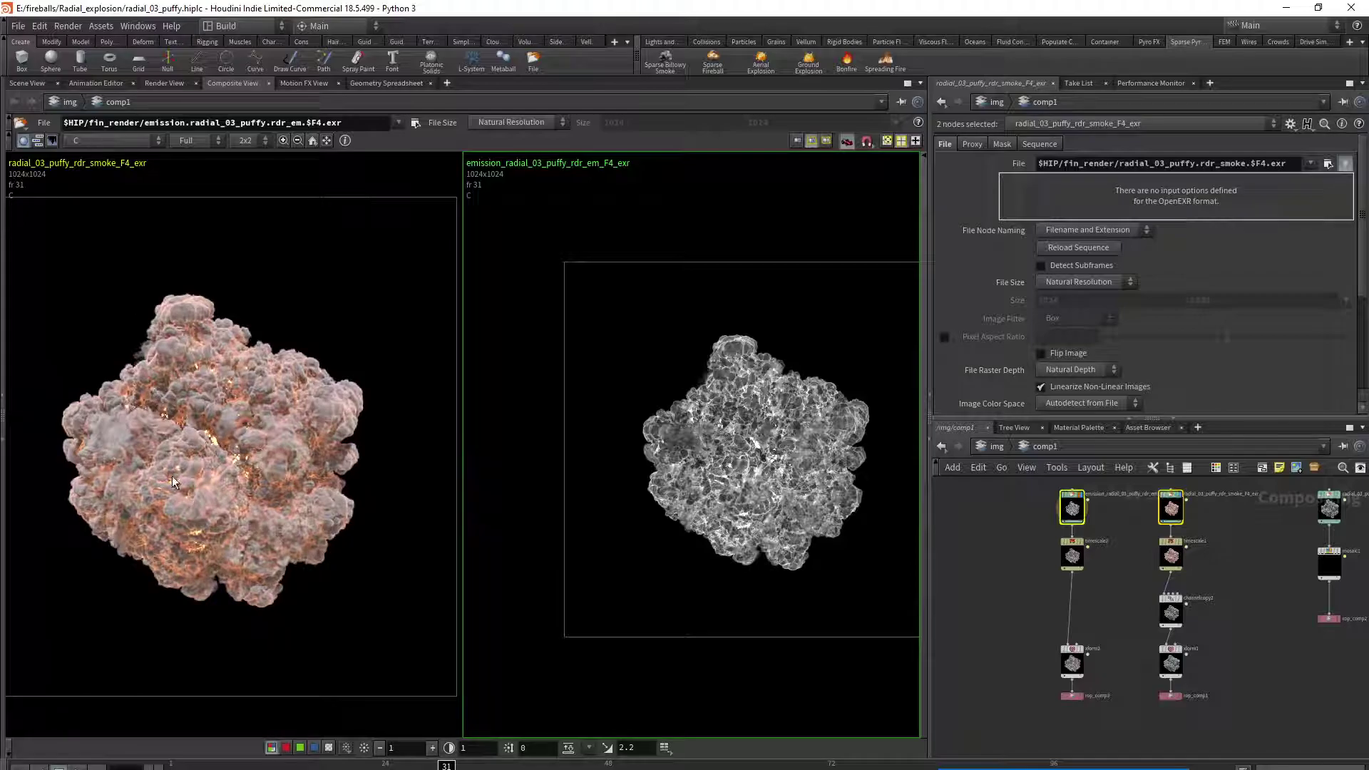
{"action": "scroll", "coordinate": [210, 469], "scroll_direction": "up", "scroll_amount": 2}
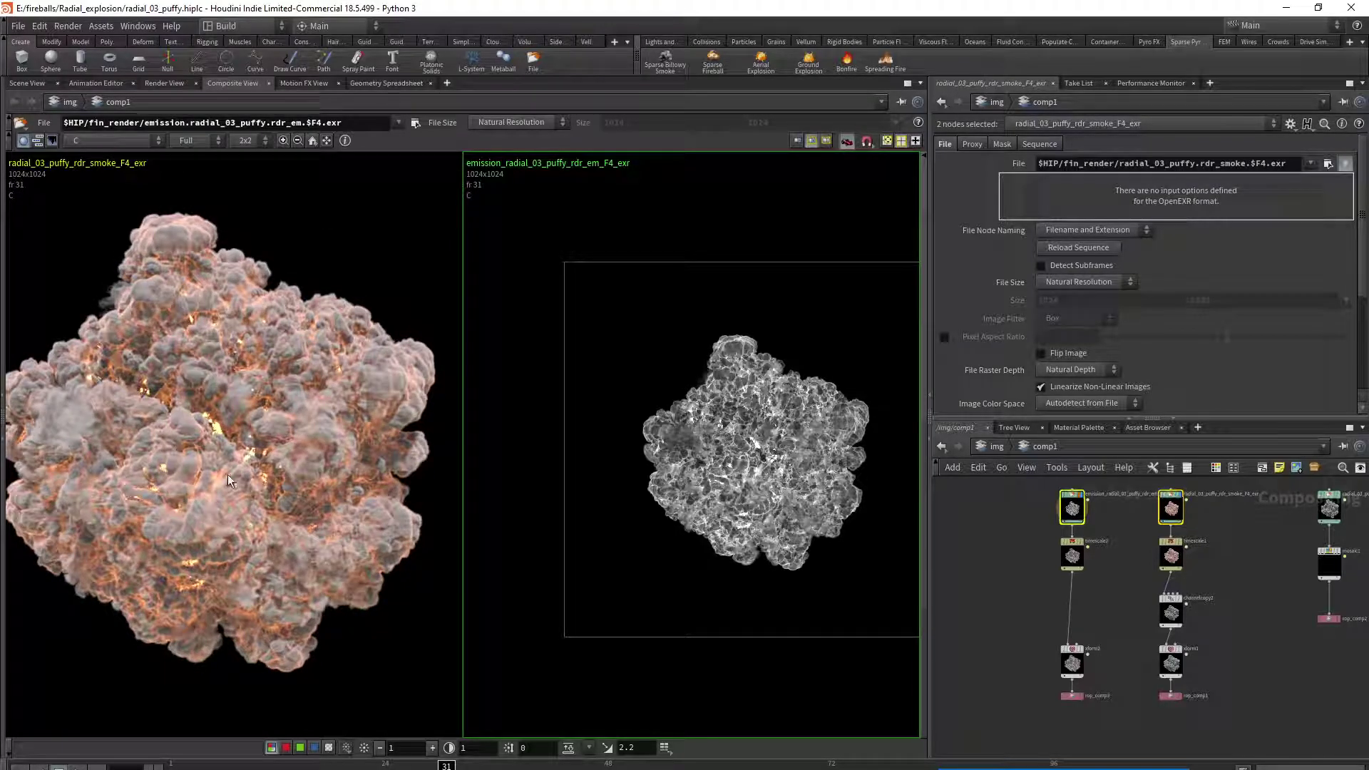
{"action": "scroll", "coordinate": [793, 474], "scroll_direction": "up", "scroll_amount": 2}
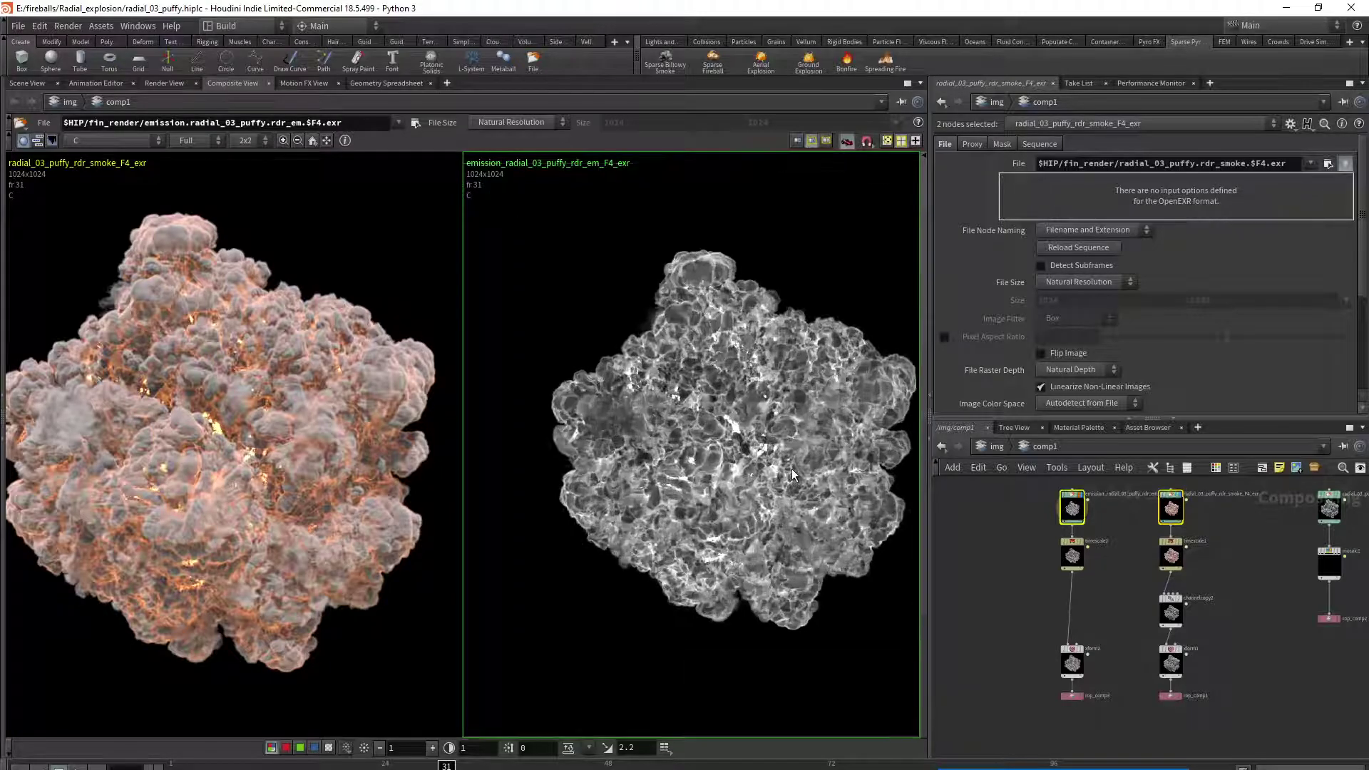
{"action": "scroll", "coordinate": [793, 474], "scroll_direction": "up", "scroll_amount": 1}
{"action": "right_click", "coordinate": [714, 405]}
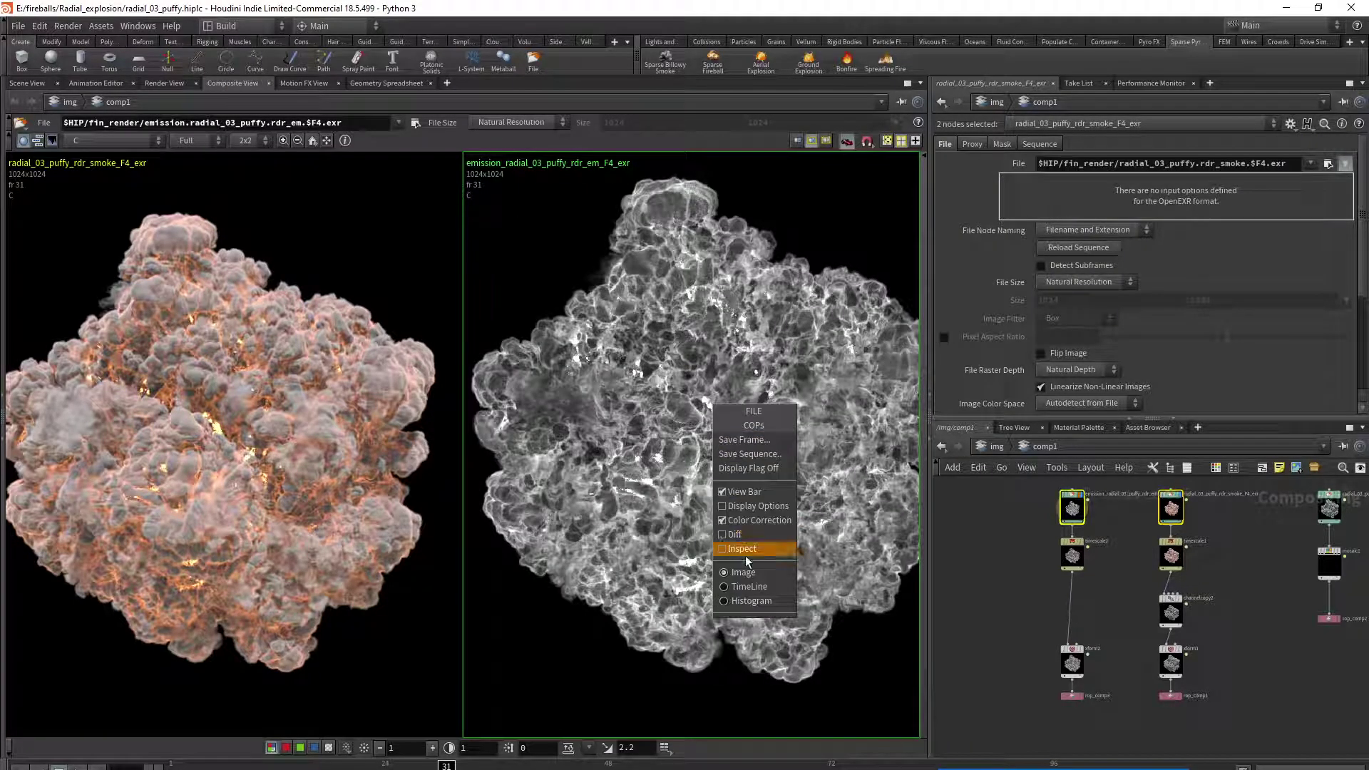
{"action": "left_click", "coordinate": [646, 291]}
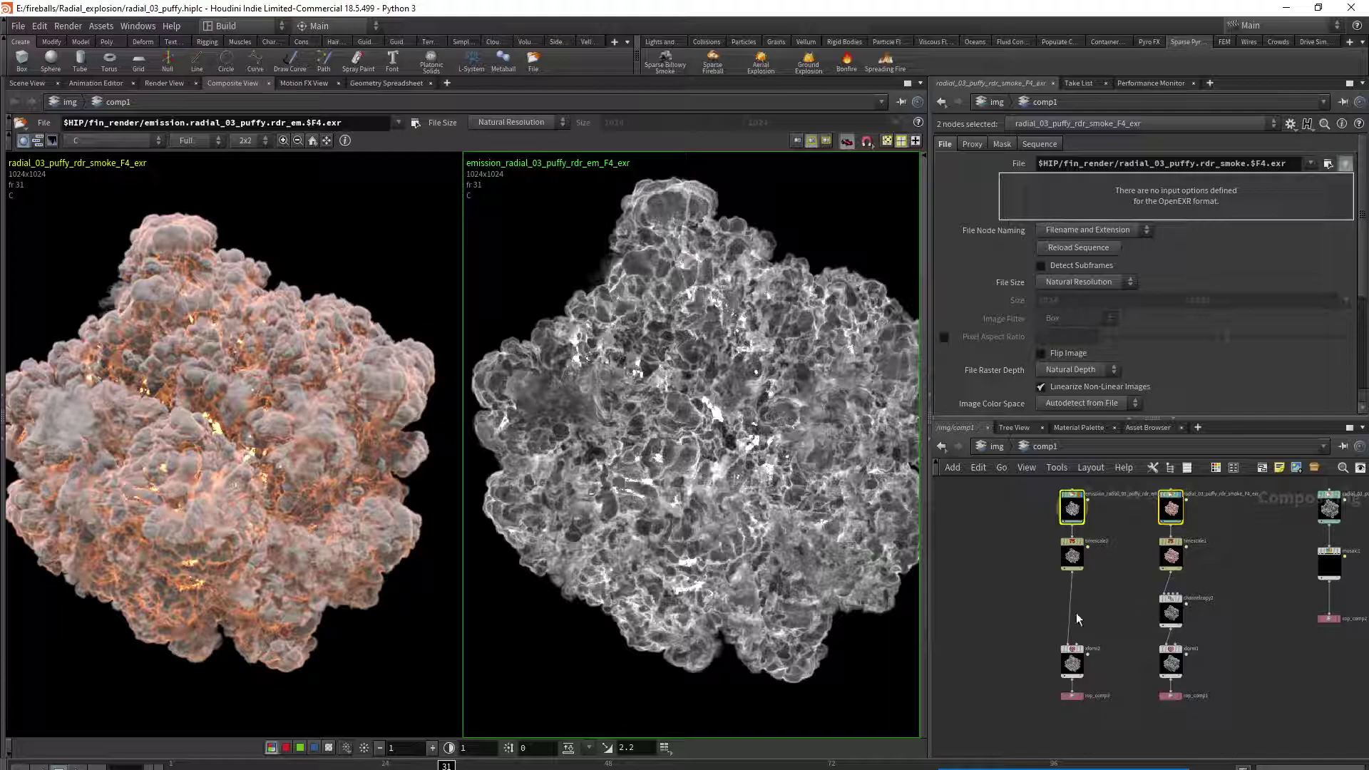
Step: Display channelcopy2's grey smoke result, keeping pyro_smoke as the copy source
{"action": "scroll", "coordinate": [1129, 666], "scroll_direction": "up", "scroll_amount": 2}
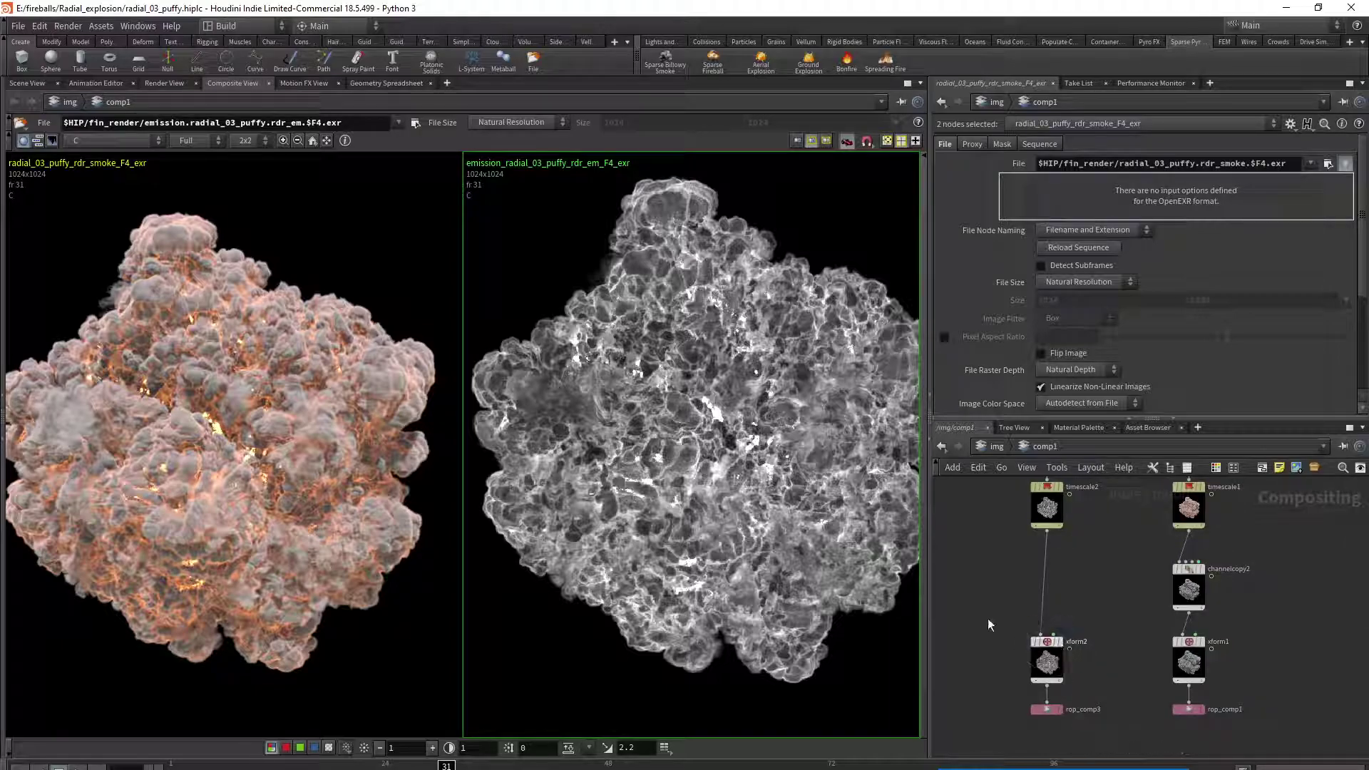
{"action": "left_click", "coordinate": [1203, 572]}
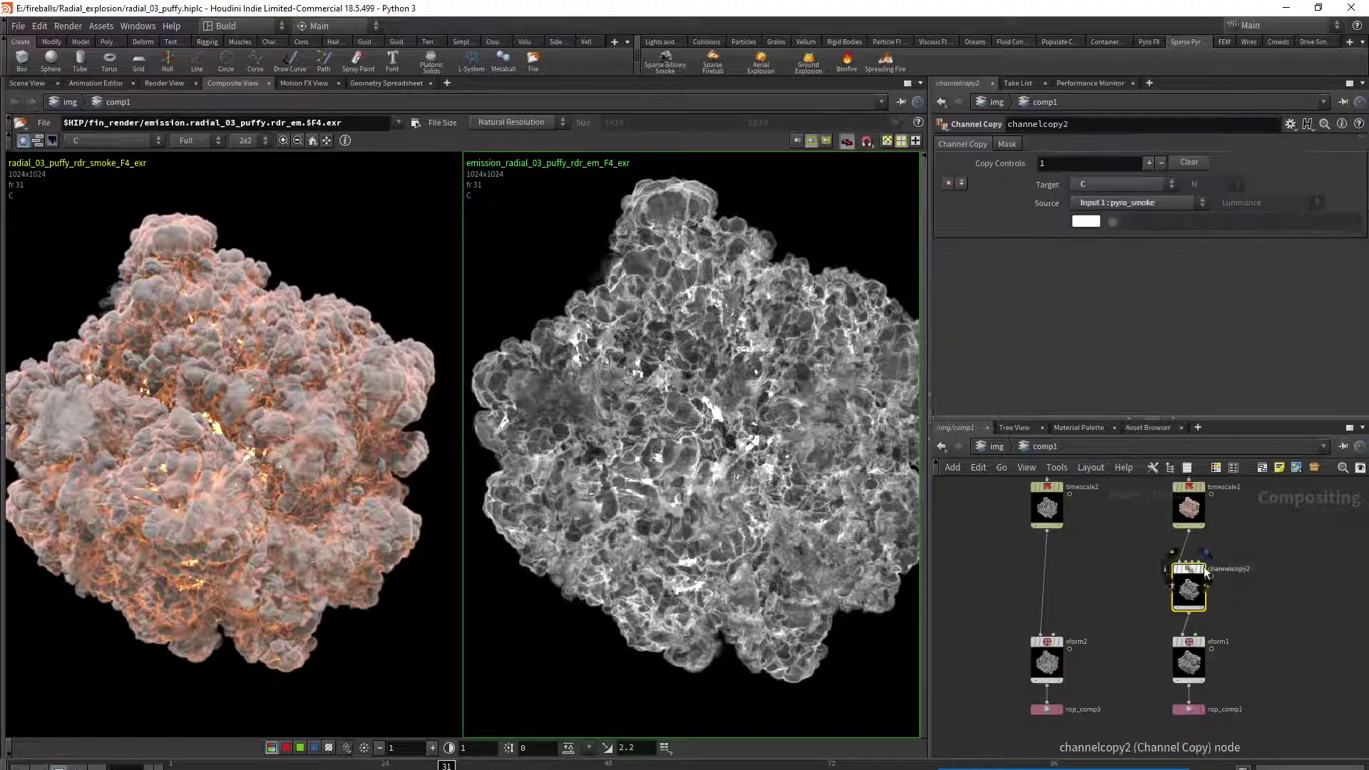
{"action": "left_click", "coordinate": [1202, 569]}
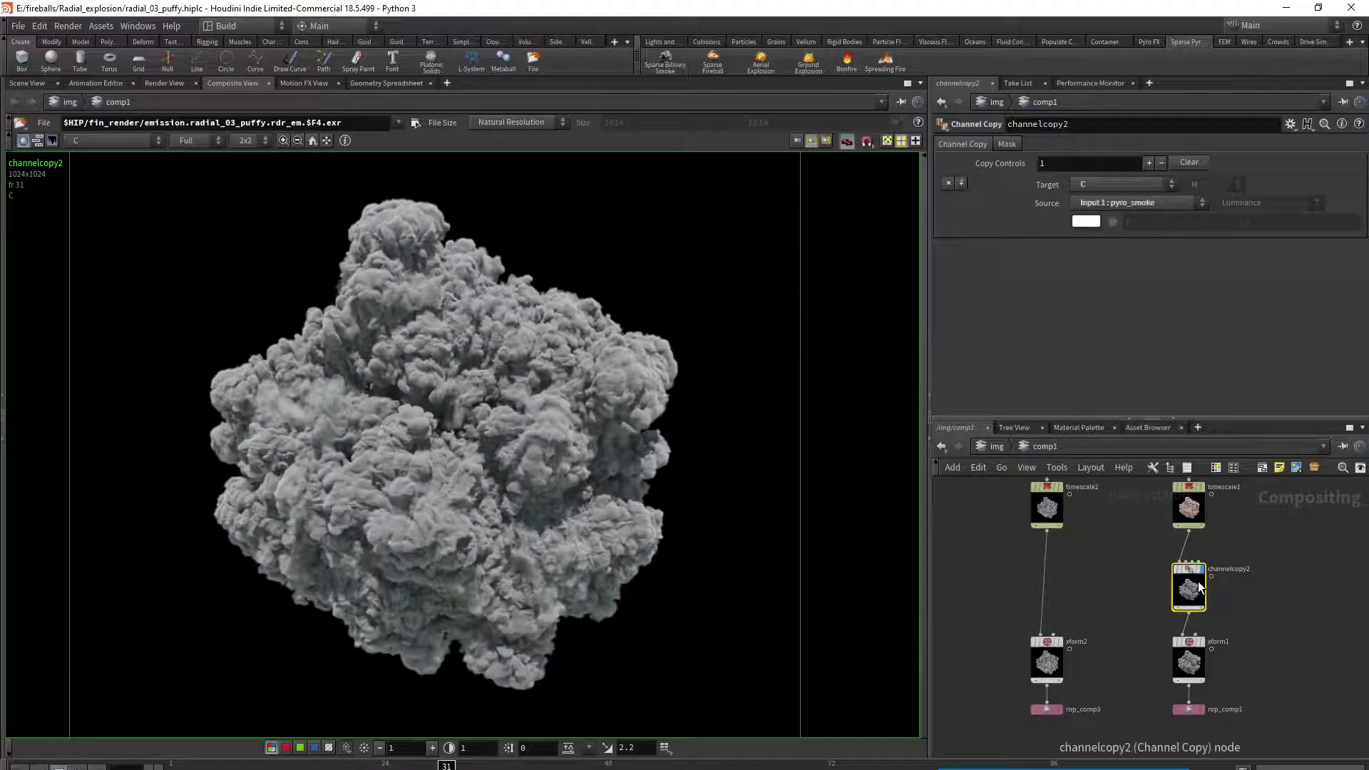
{"action": "left_click", "coordinate": [1160, 203]}
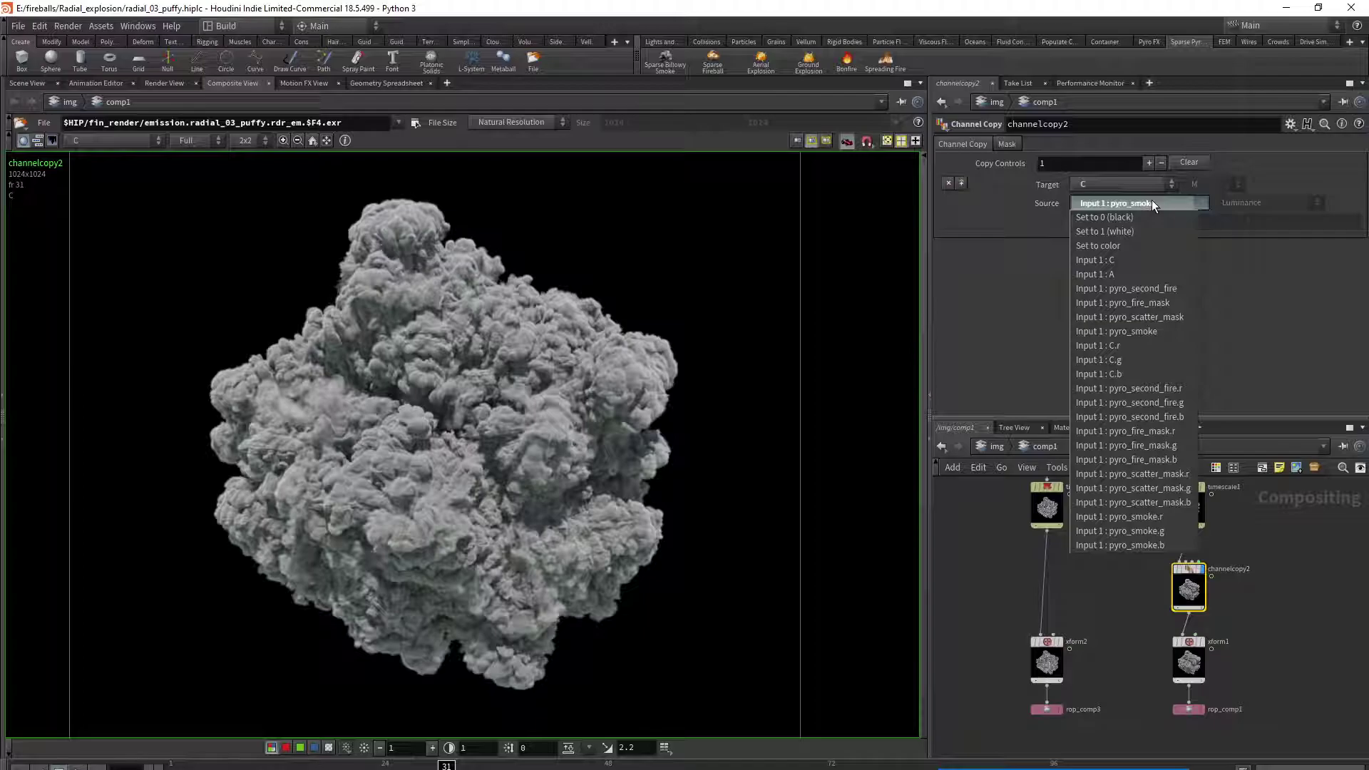
{"action": "left_click", "coordinate": [1165, 331]}
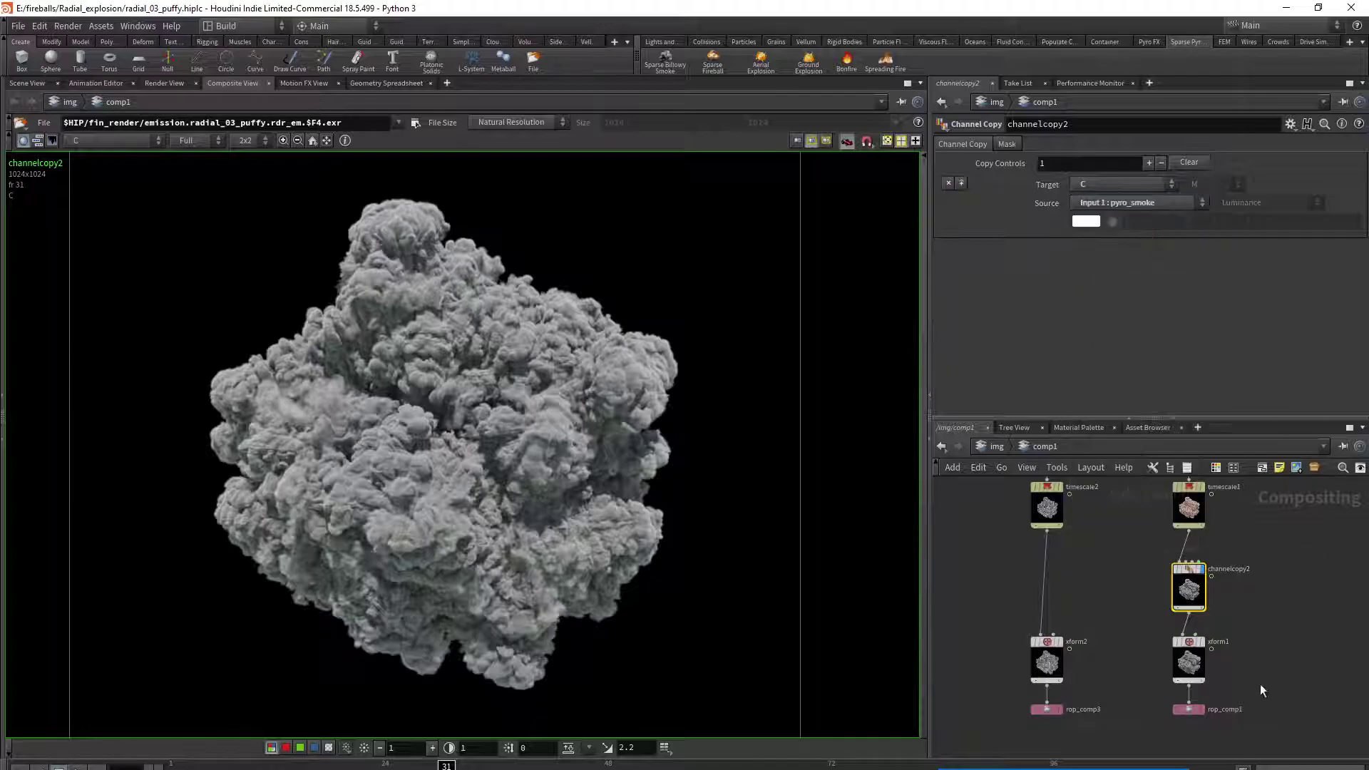
Step: Select xform2 and xform1 and pan each viewer to compare smoke and emission outputs
{"action": "left_click", "coordinate": [1066, 650]}
{"action": "left_click", "coordinate": [1204, 645], "text": "shift"}
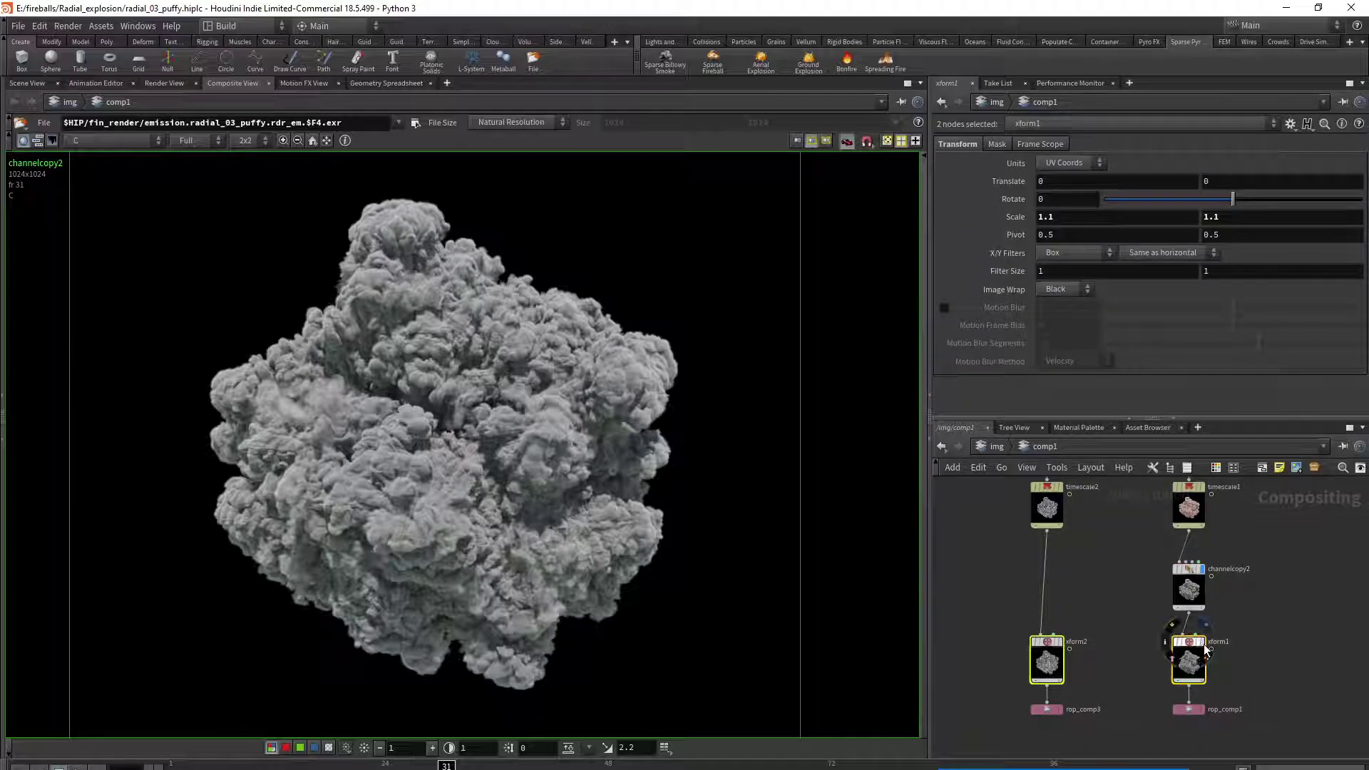
{"action": "scroll", "coordinate": [207, 421], "scroll_direction": "down", "scroll_amount": 3}
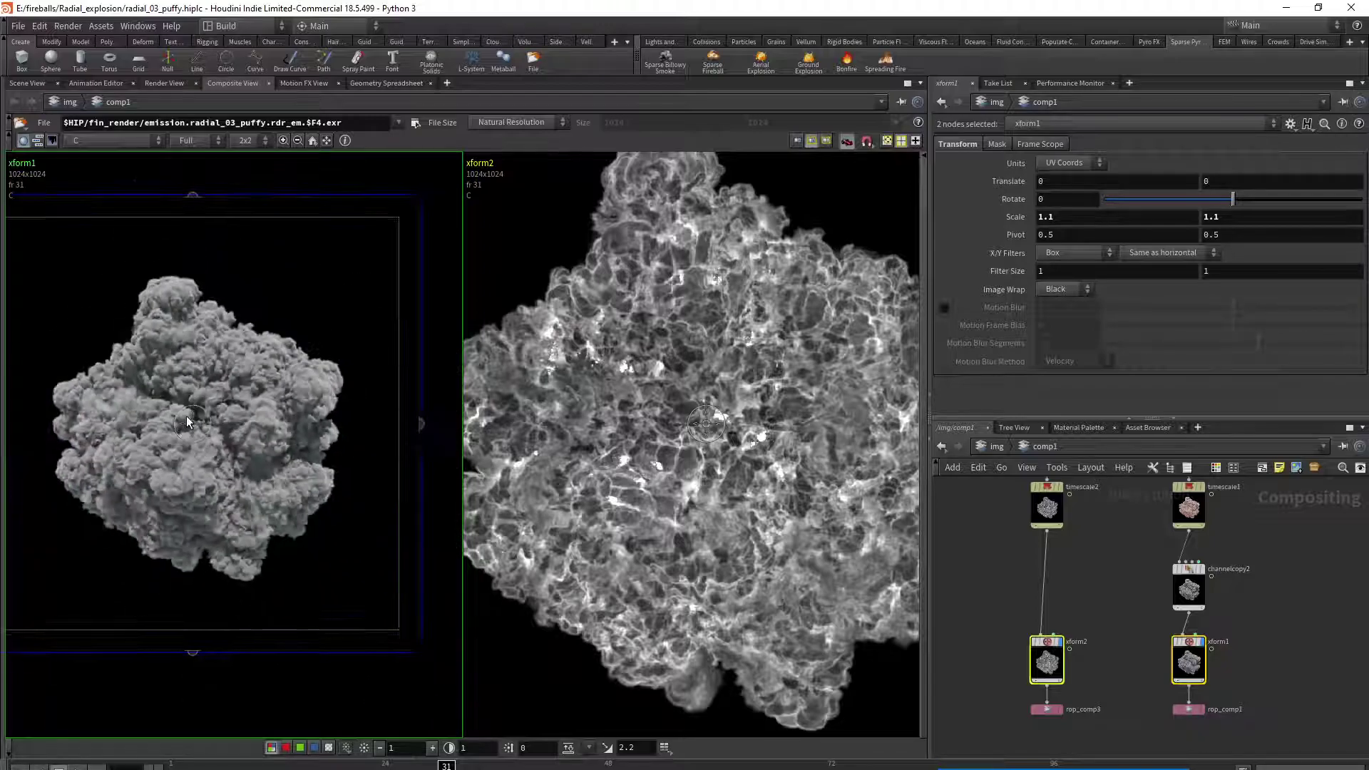
{"action": "key", "text": "Return"}
{"action": "left_click", "coordinate": [208, 421]}
{"action": "middle_click_drag", "start_coordinate": [264, 421], "coordinate": [298, 423]}
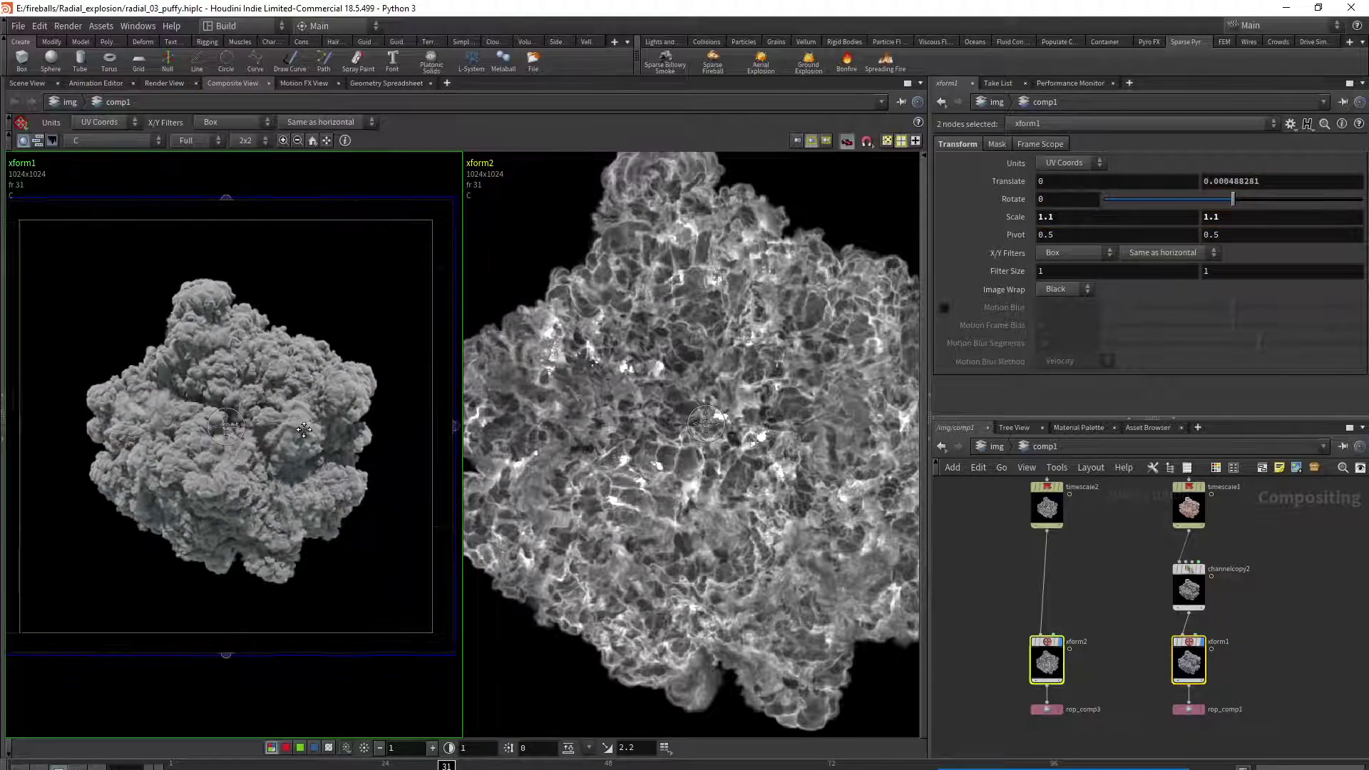
{"action": "scroll", "coordinate": [668, 438], "scroll_direction": "down", "scroll_amount": 3}
{"action": "middle_click_drag", "start_coordinate": [679, 431], "coordinate": [659, 453]}
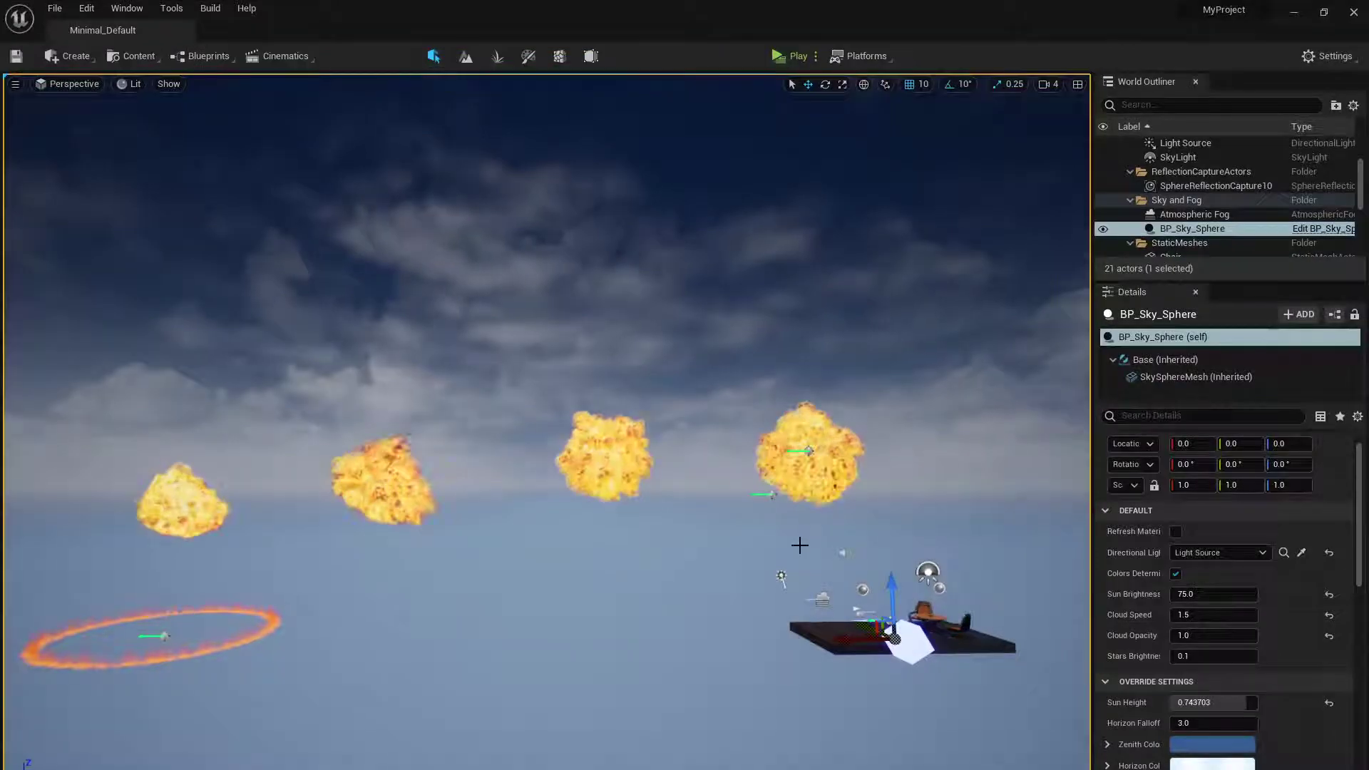
Step: Fly the viewport camera toward the explosions and select the ns_exp Niagara actor
{"action": "left_click_drag", "start_coordinate": [799, 545], "coordinate": [653, 508]}
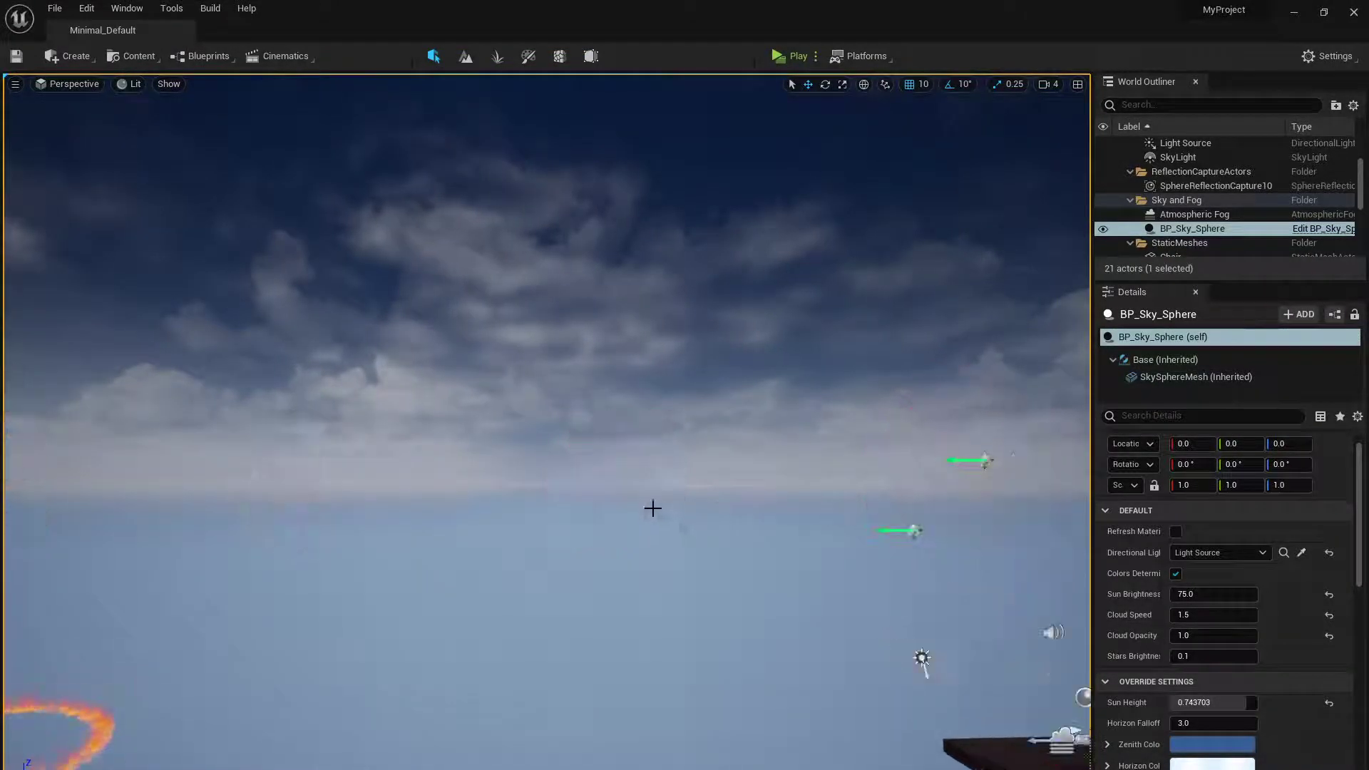
{"action": "scroll", "coordinate": [653, 508], "scroll_direction": "up", "scroll_amount": 2}
{"action": "scroll", "coordinate": [653, 508], "scroll_direction": "down", "scroll_amount": 3}
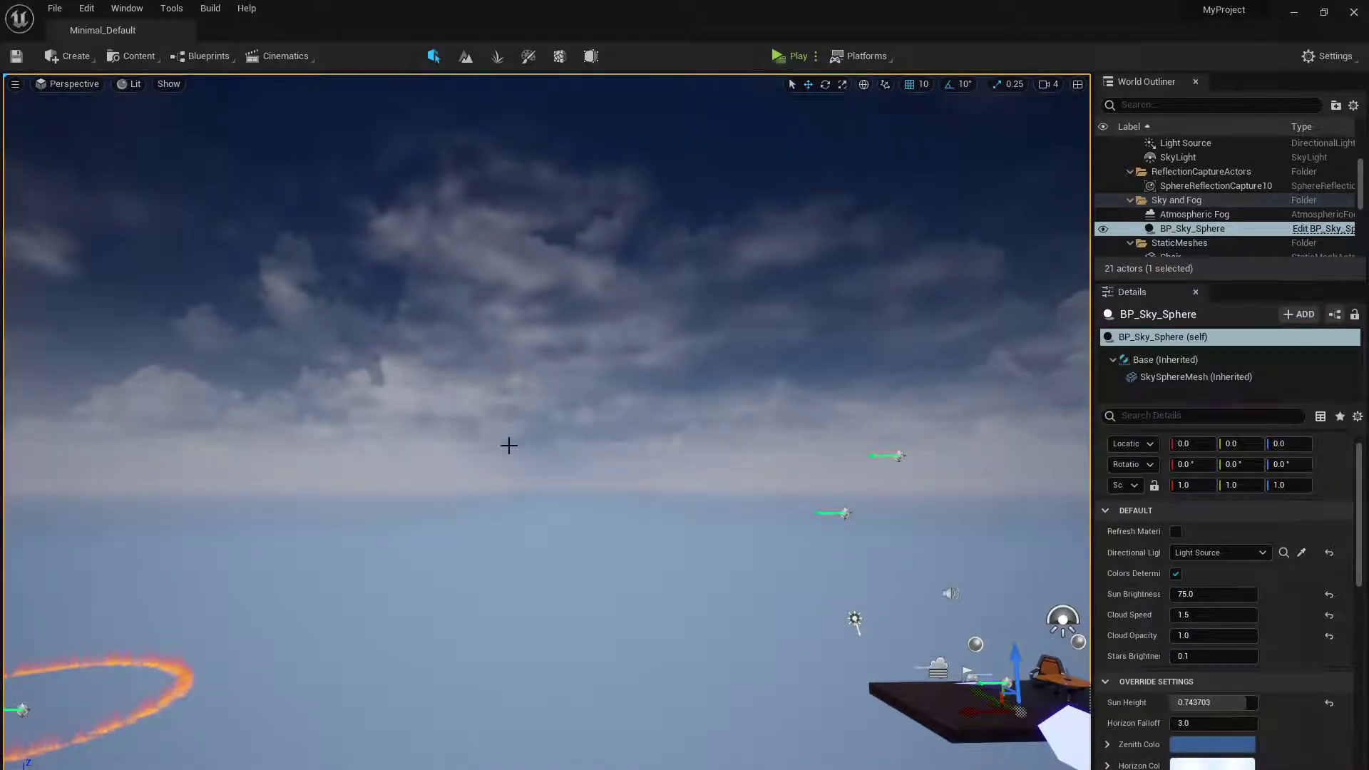
{"action": "left_click", "coordinate": [595, 456]}
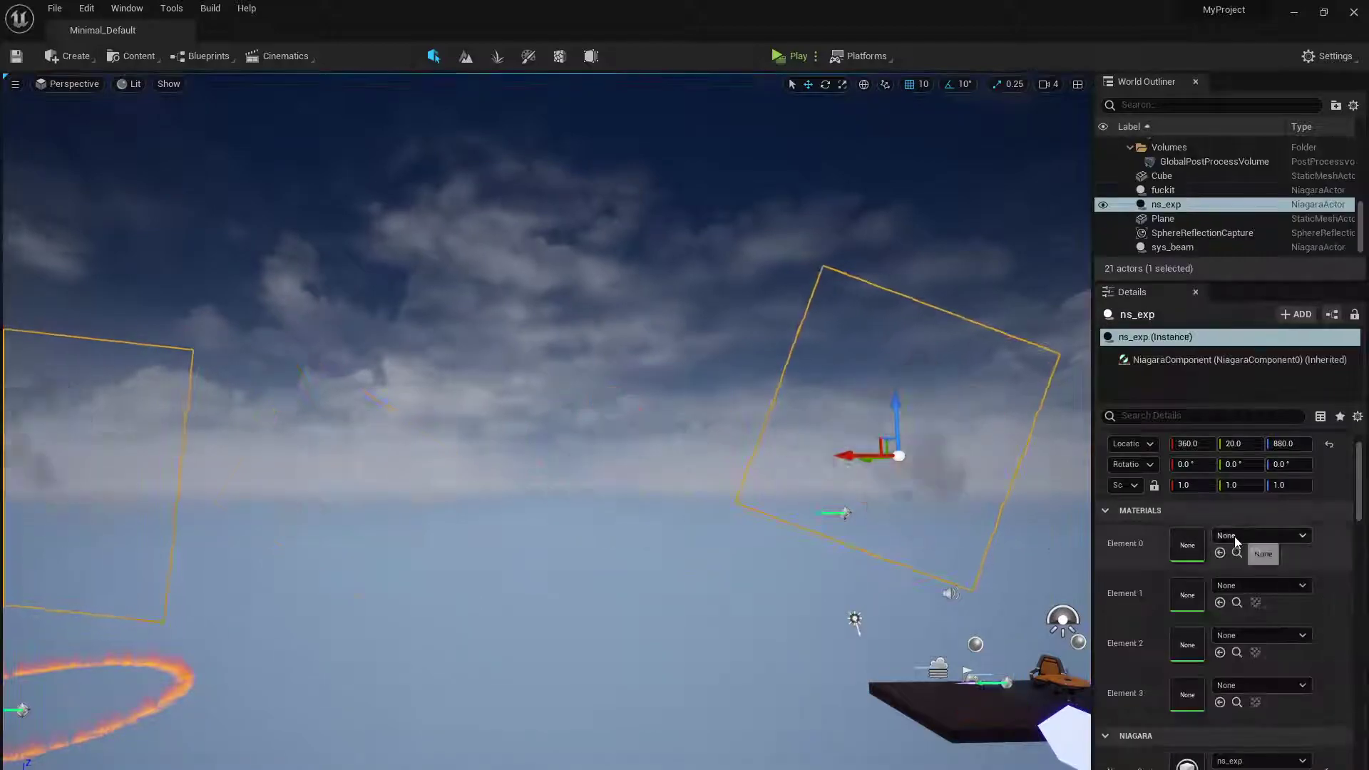
{"action": "scroll", "coordinate": [1185, 613], "scroll_direction": "down", "scroll_amount": 1}
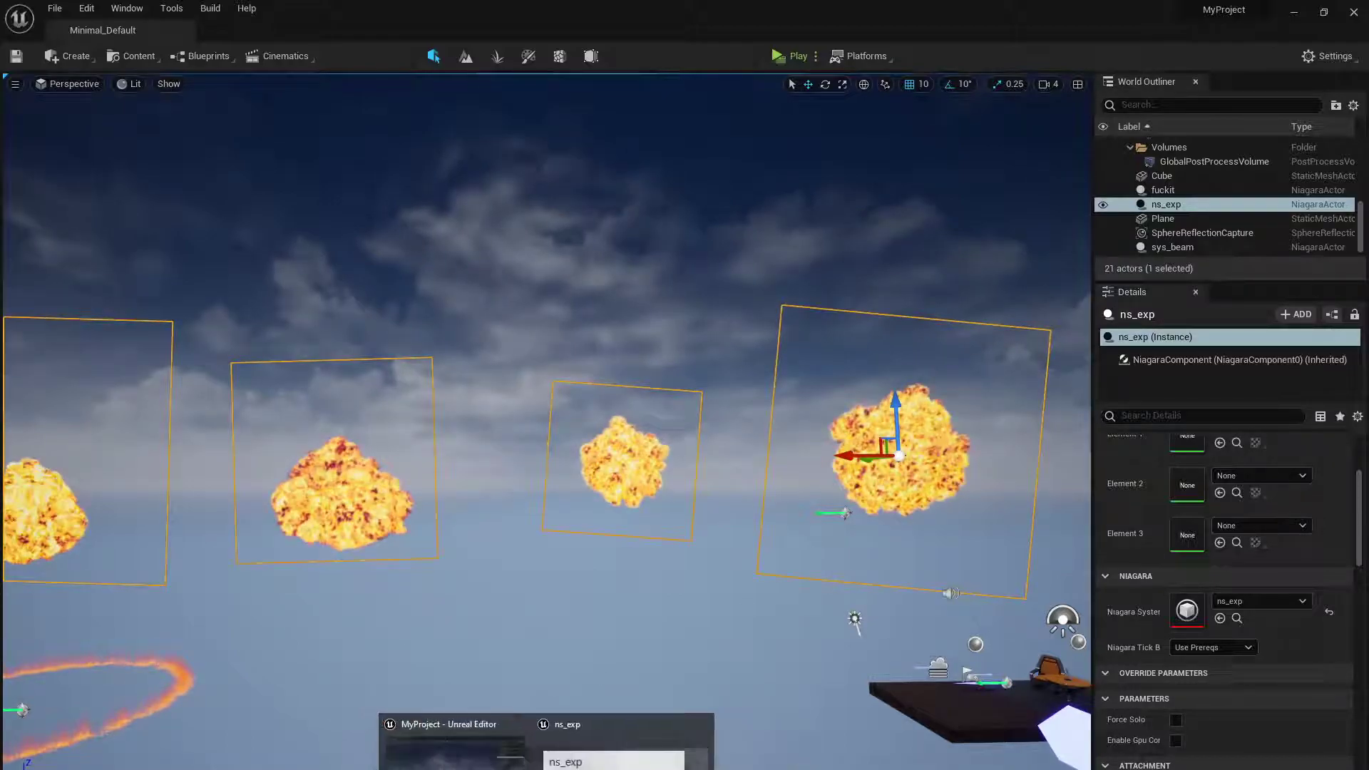
Step: Bring up the fire_mat_FX_01 material graph and select its Texture Sample node
{"action": "key", "text": "alt+Tab"}
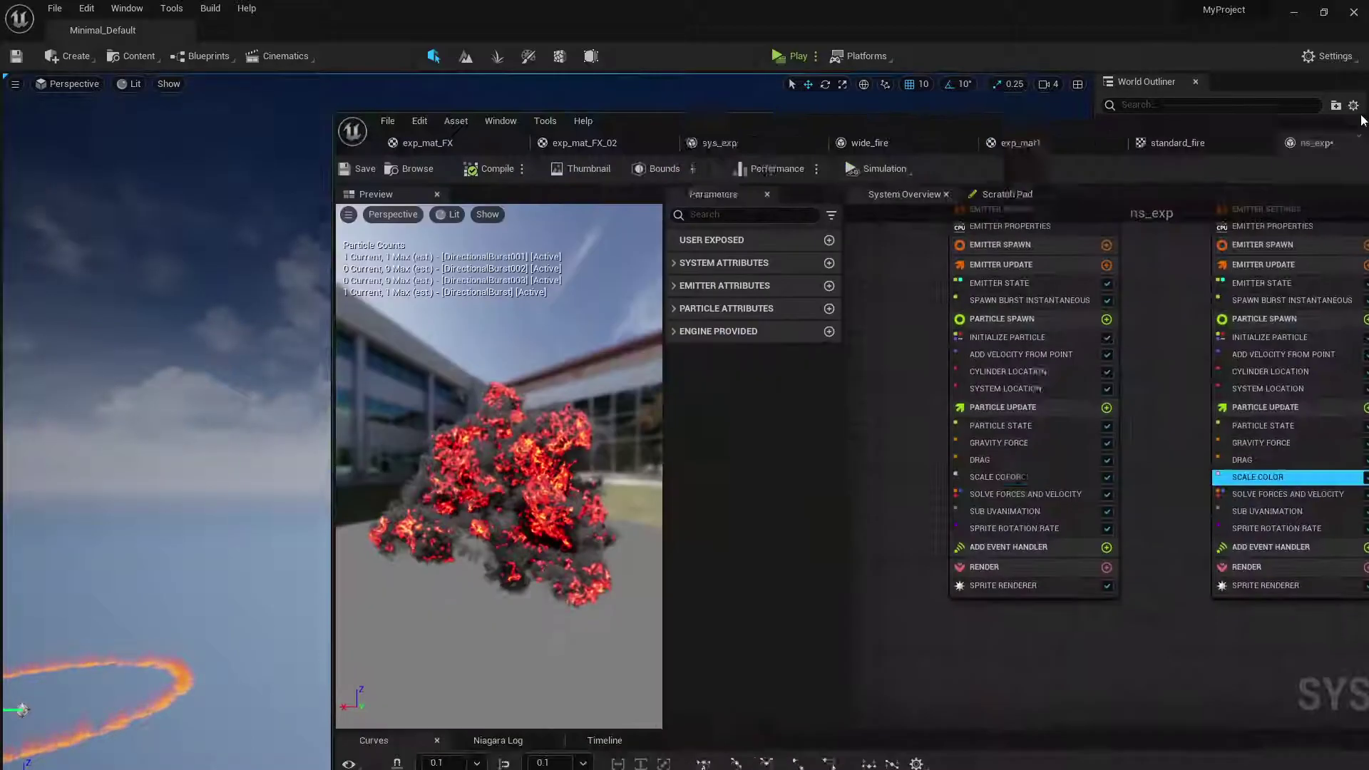
{"action": "left_click", "coordinate": [984, 87]}
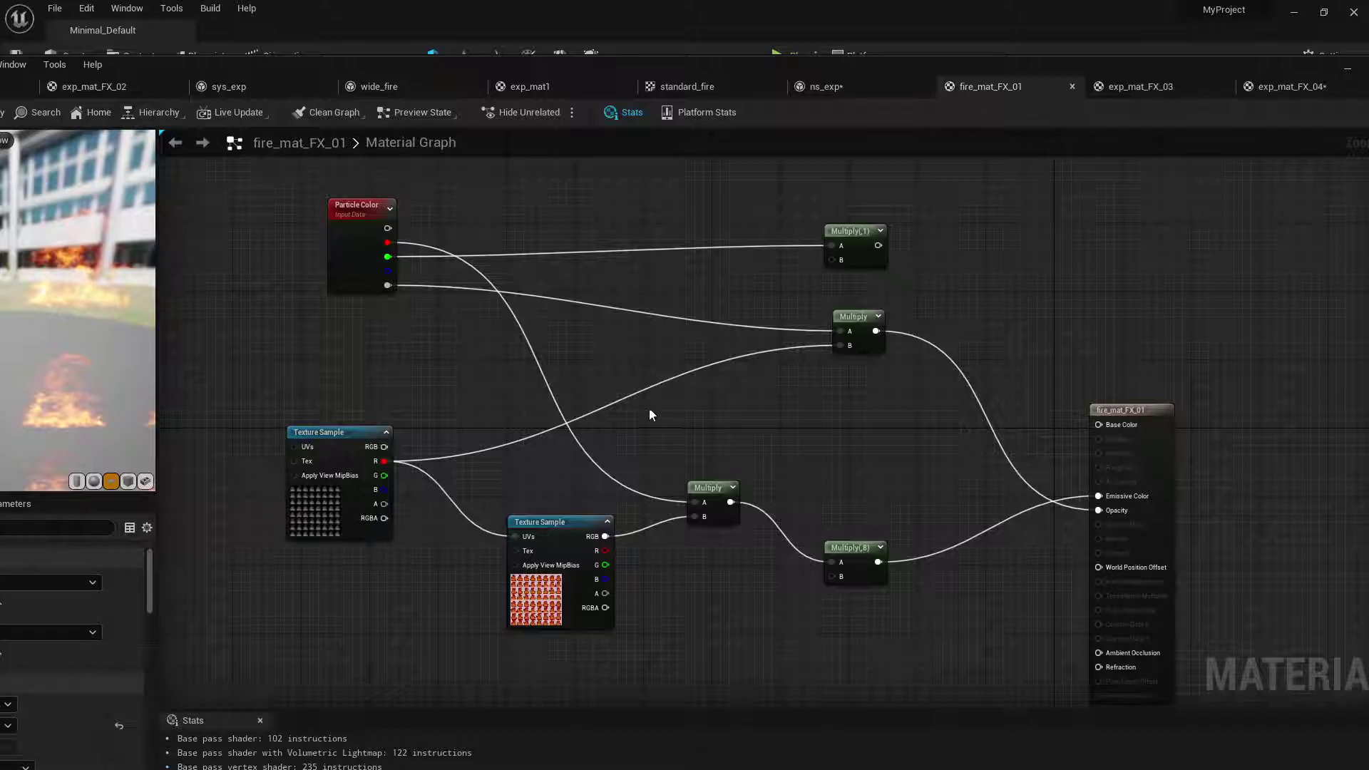
{"action": "left_click_drag", "start_coordinate": [214, 335], "coordinate": [366, 566]}
{"action": "scroll", "coordinate": [366, 565], "scroll_direction": "down", "scroll_amount": 1}
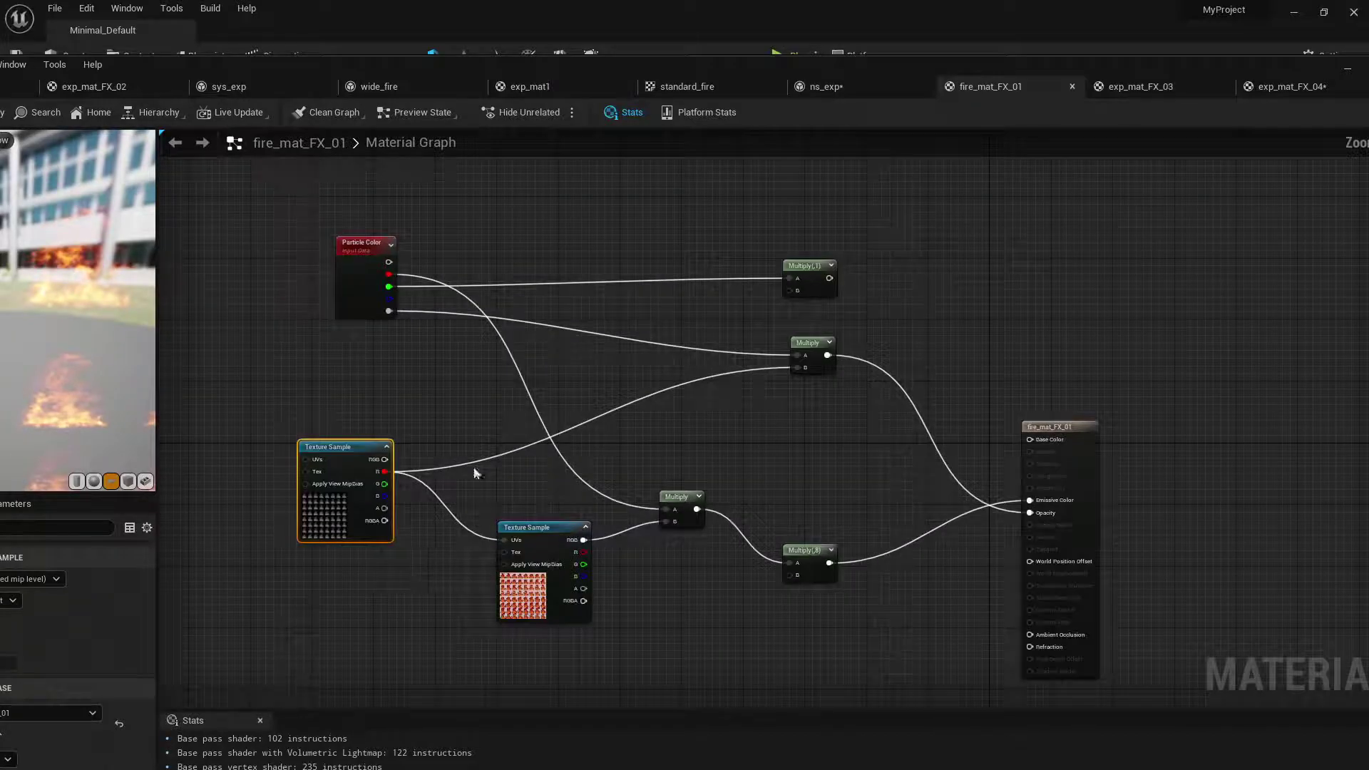
Step: Inspect the exp_mat_FX_03 Texture Sample nodes, including the standard_exp flipbook texture
{"action": "left_click", "coordinate": [1141, 87]}
{"action": "left_click", "coordinate": [742, 299]}
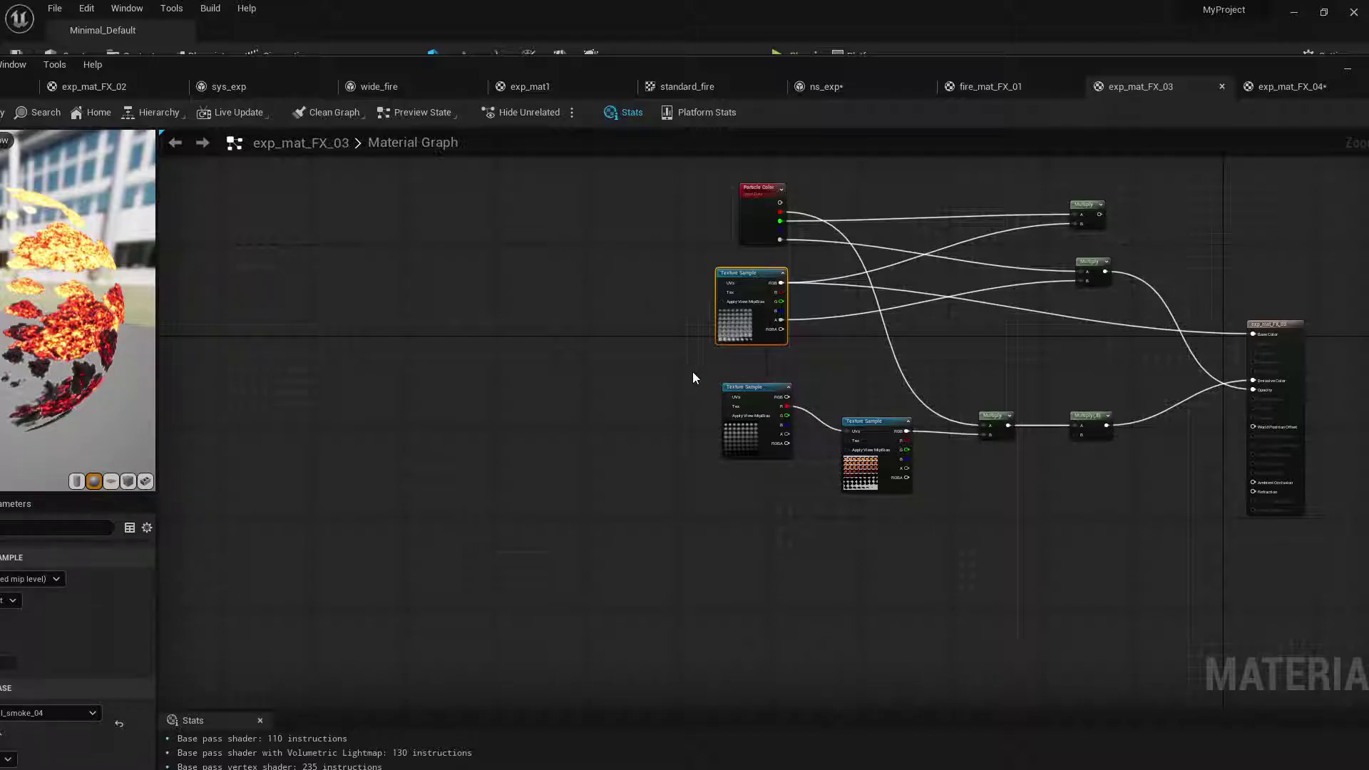
{"action": "right_click_drag", "start_coordinate": [693, 379], "coordinate": [548, 405]}
{"action": "left_click", "coordinate": [606, 460]}
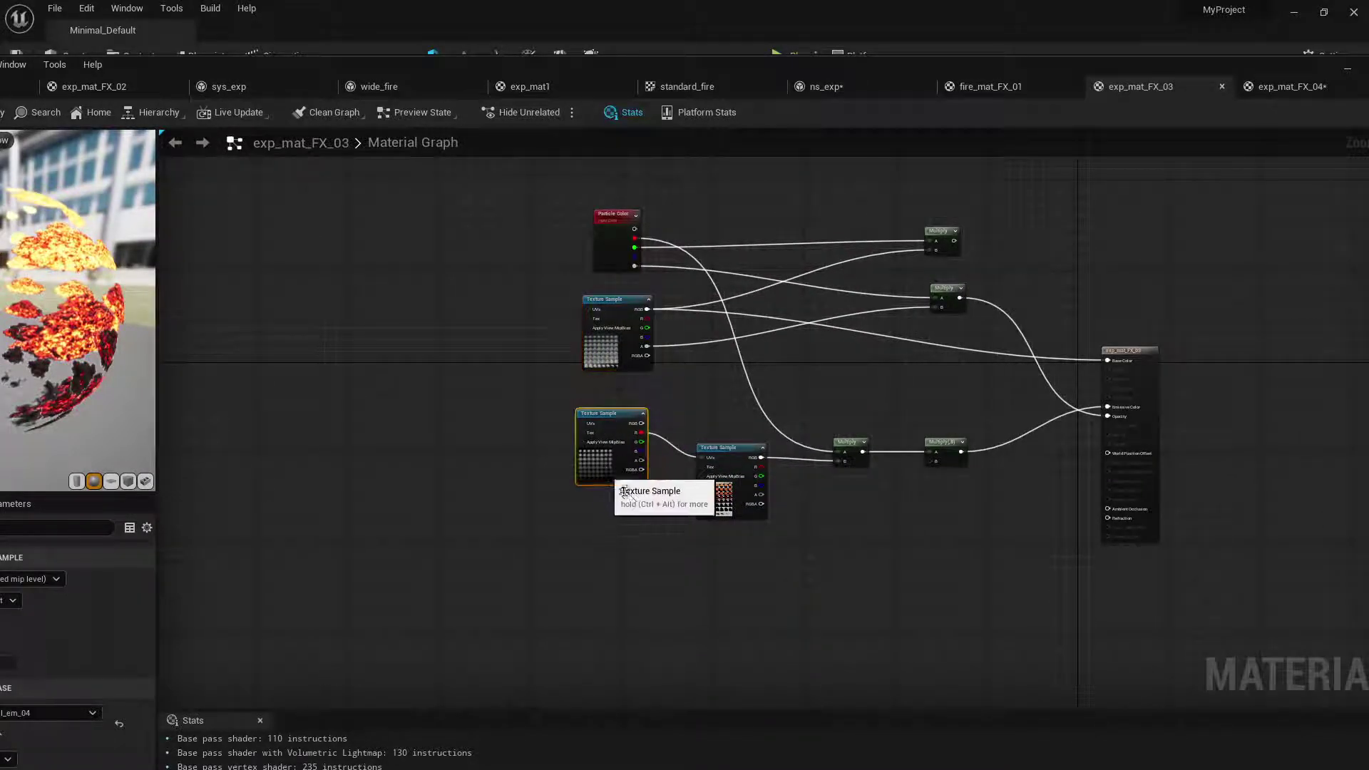
{"action": "left_click", "coordinate": [717, 481]}
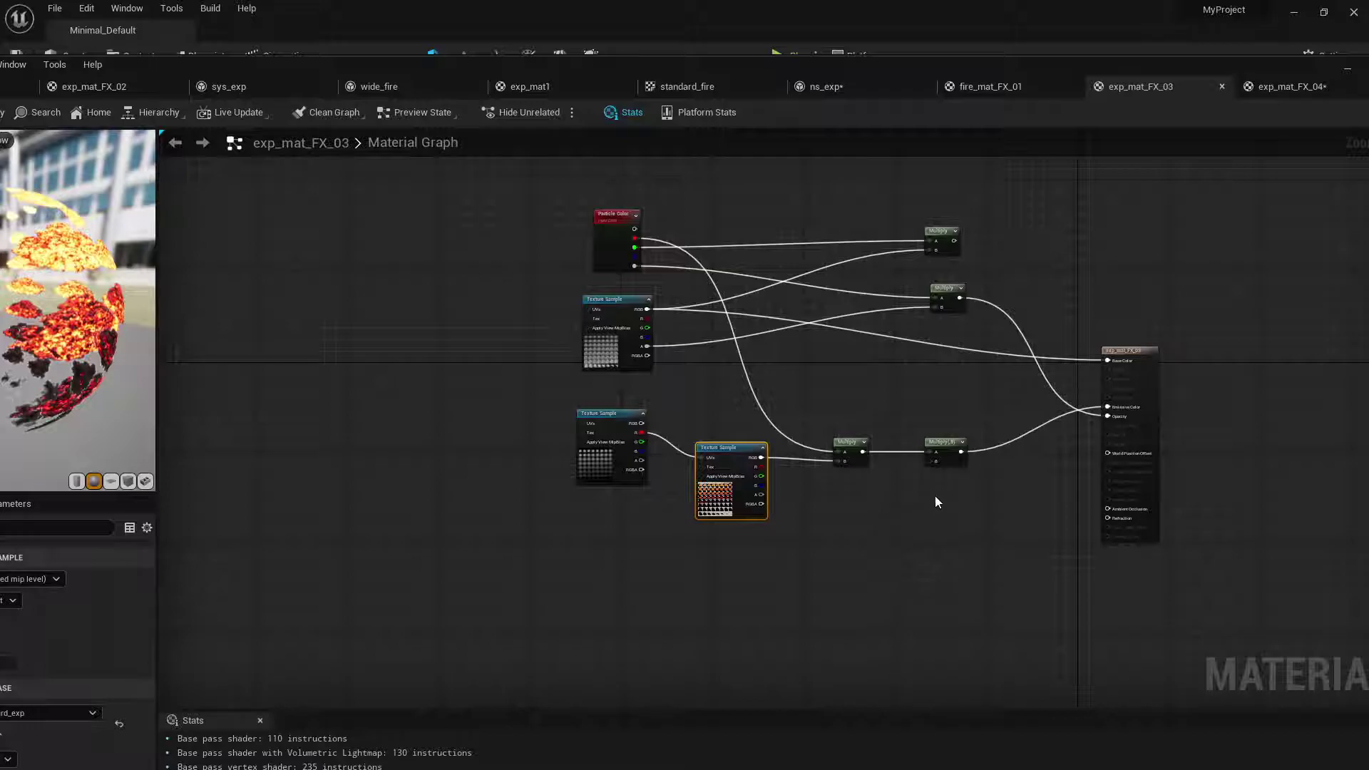
{"action": "scroll", "coordinate": [935, 495], "scroll_direction": "up", "scroll_amount": 2}
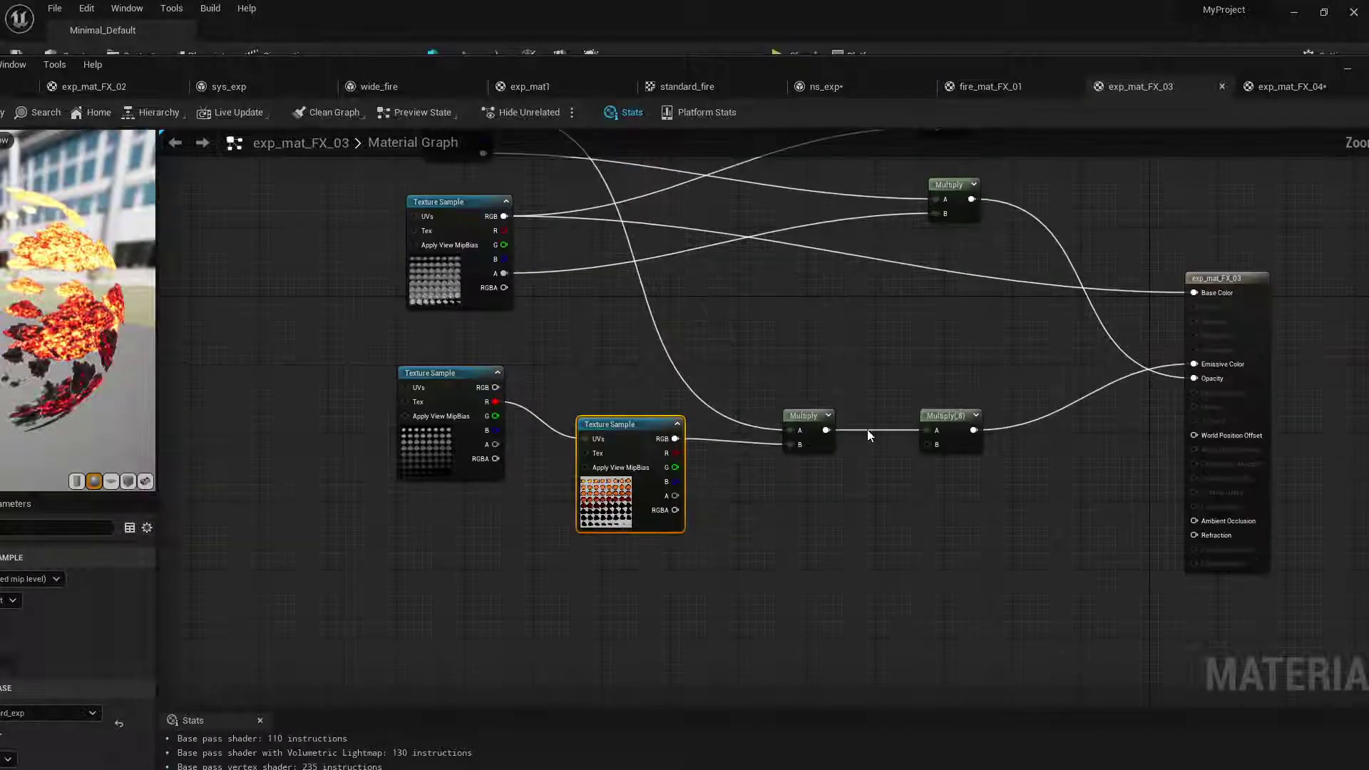
Step: Maximize the exp_mat_FX_03 graph, pan toward the output, then minimize the material editor
{"action": "double_click", "coordinate": [705, 70]}
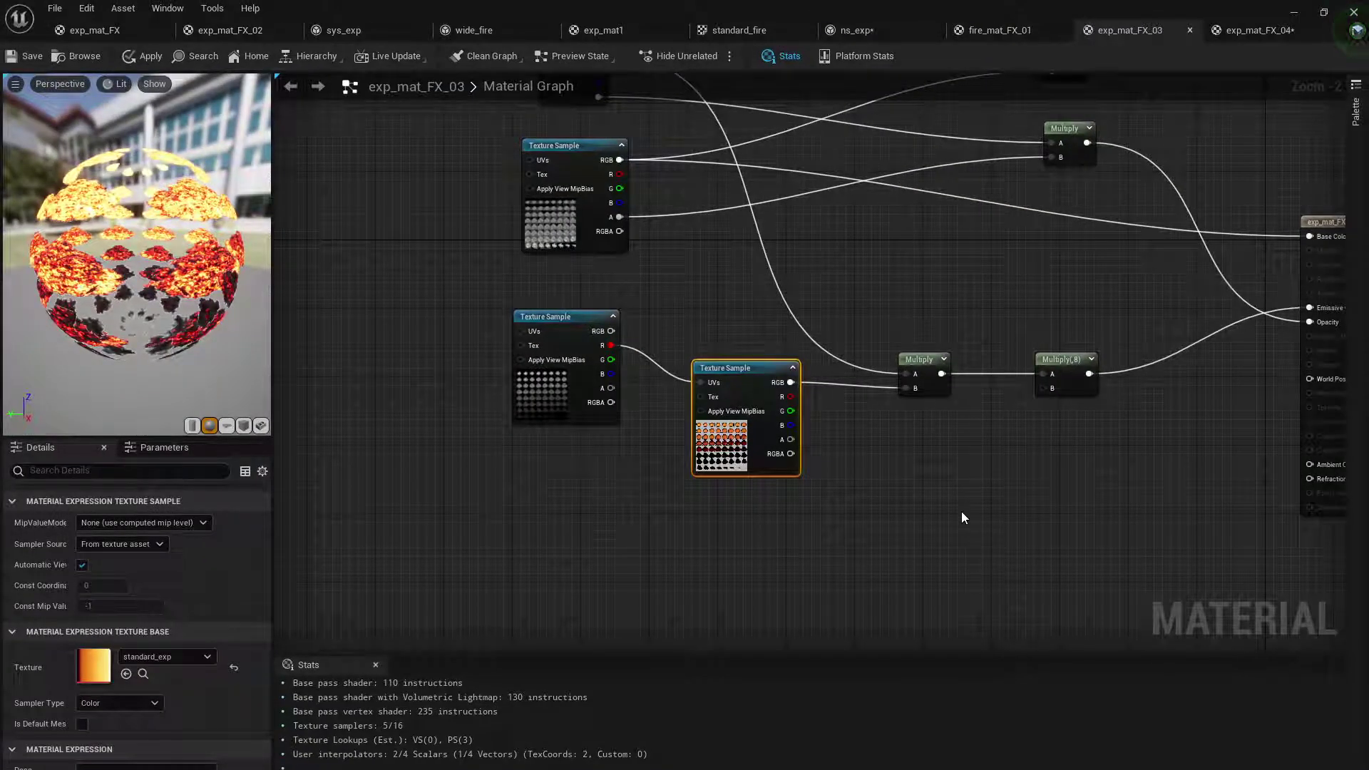
{"action": "right_click_drag", "start_coordinate": [967, 502], "coordinate": [794, 565]}
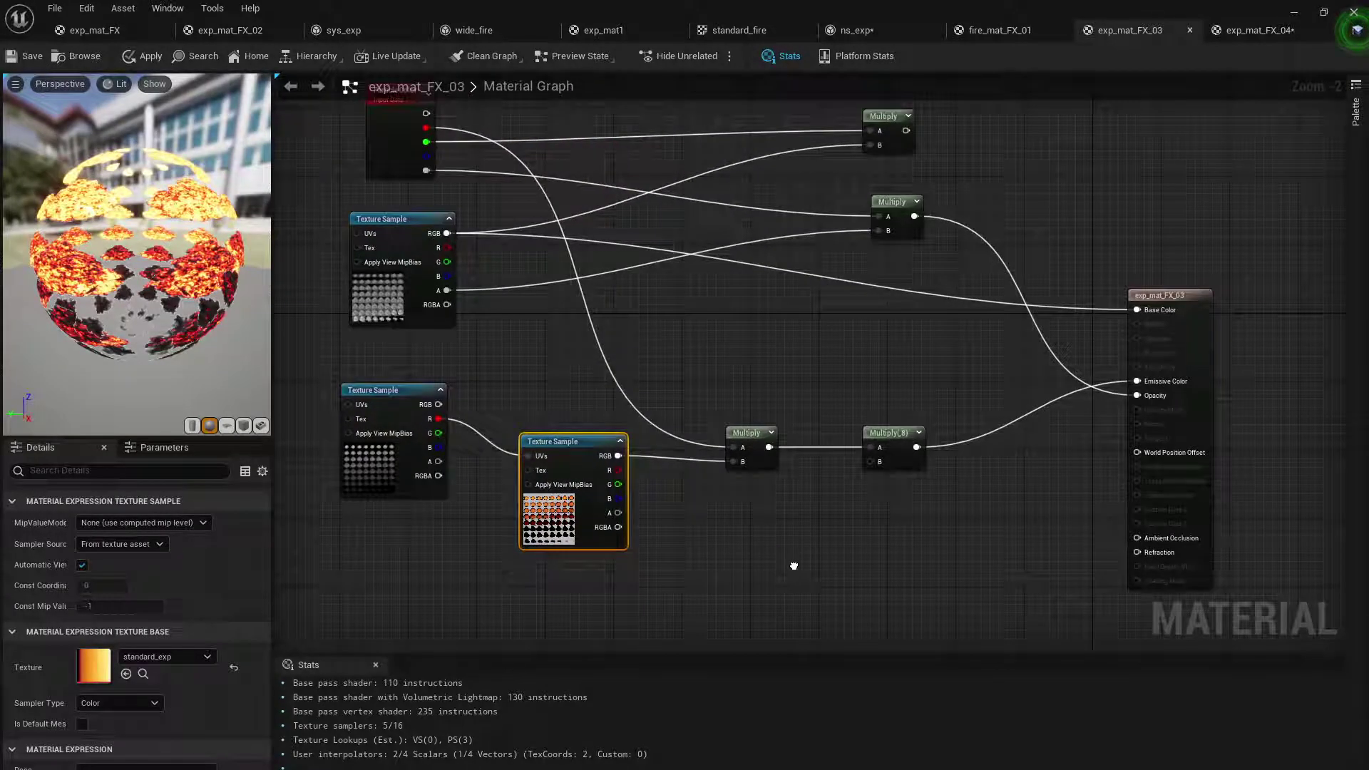
{"action": "left_click", "coordinate": [1295, 18]}
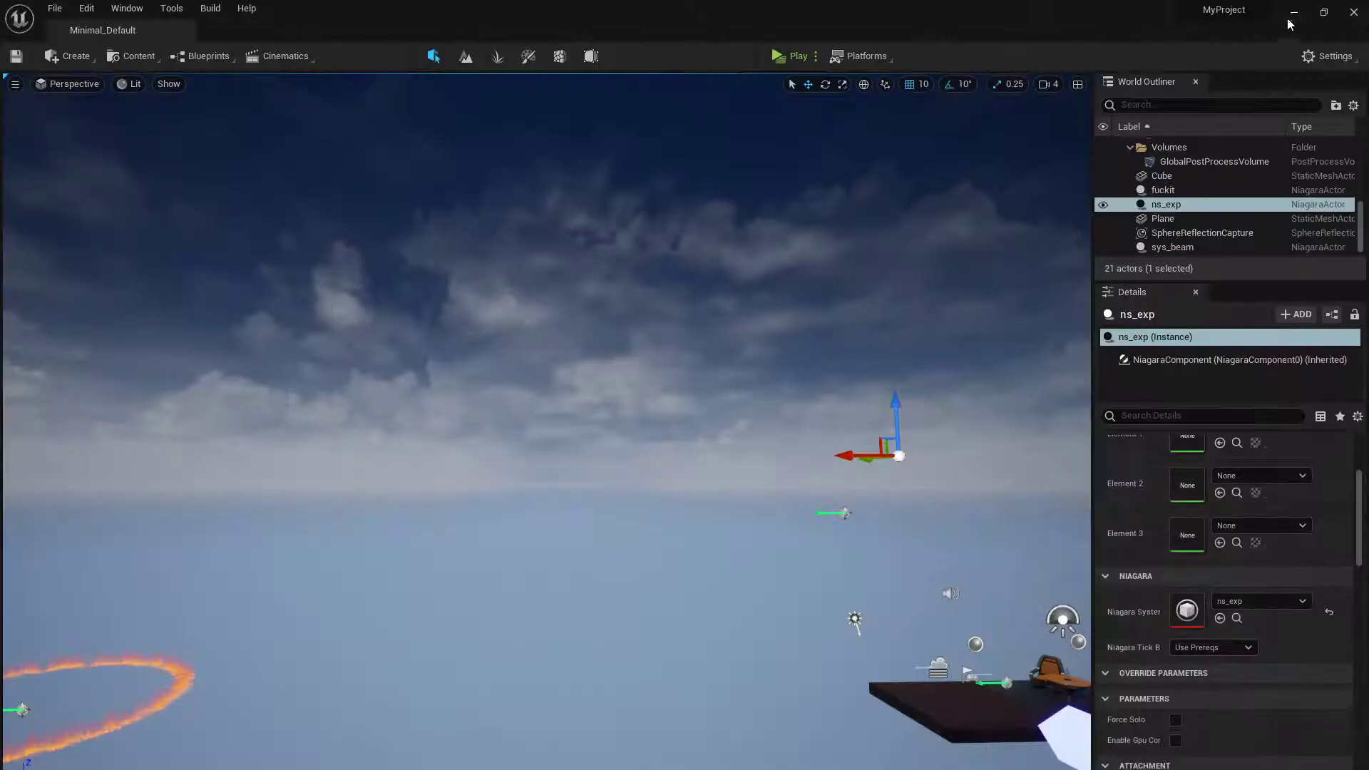